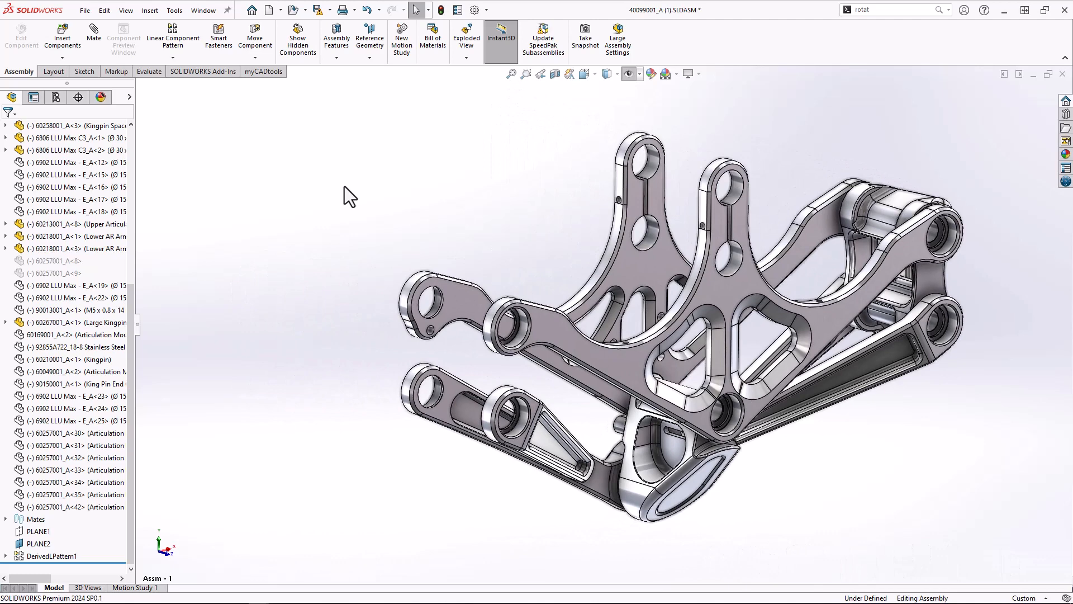
Step: Insert the open part 60214001_A in its 60214002 "Upright - Right - RX" configuration, then position and rotate it beside the upper arms' free end
{"action": "key", "text": "s"}
{"action": "left_click", "coordinate": [397, 200]}
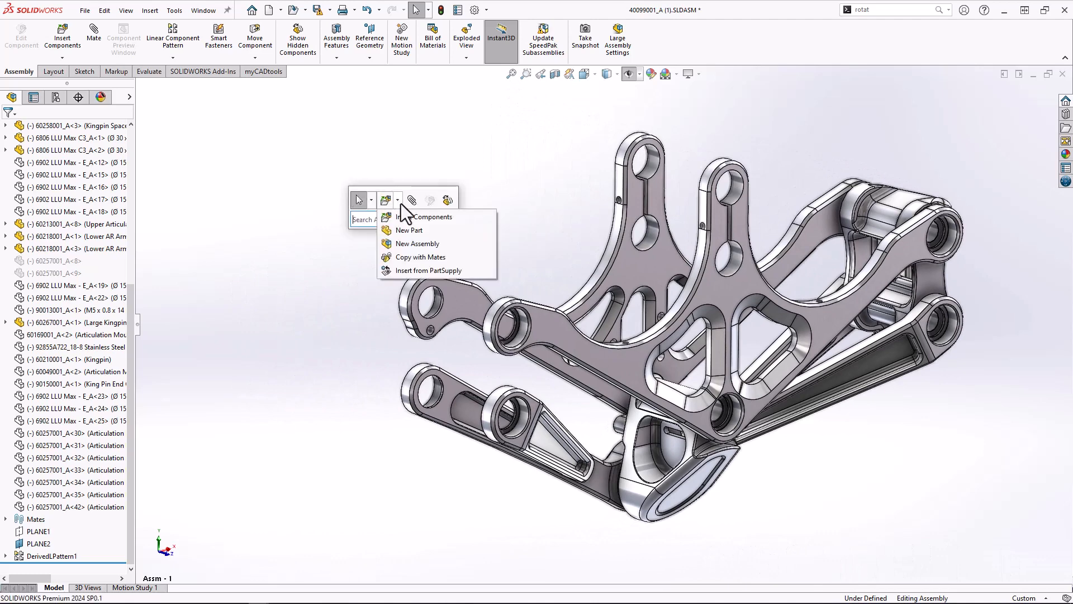
{"action": "left_click", "coordinate": [410, 218]}
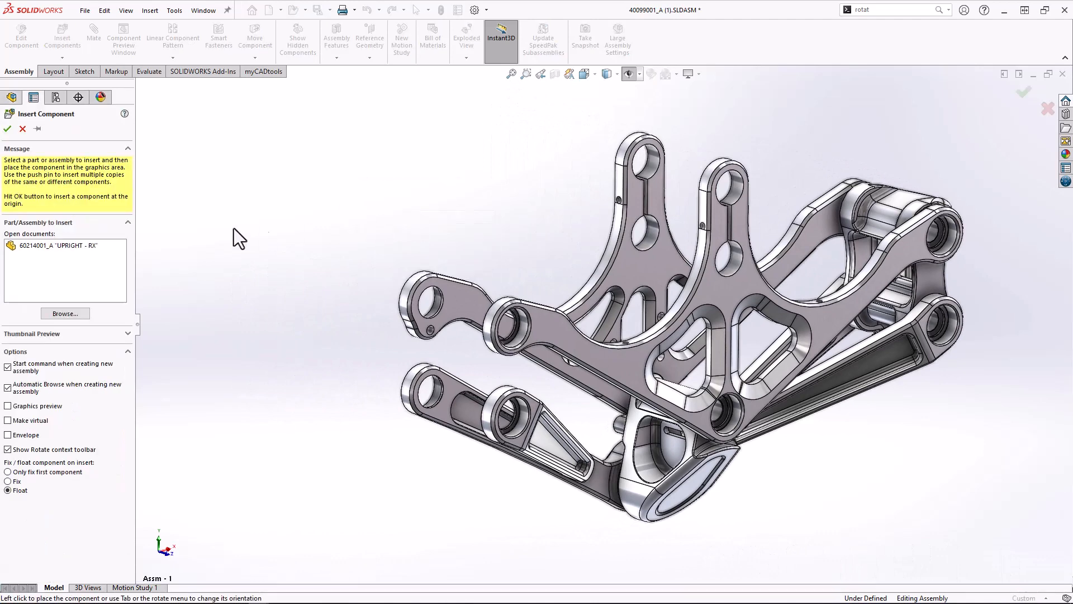
{"action": "left_click", "coordinate": [85, 245]}
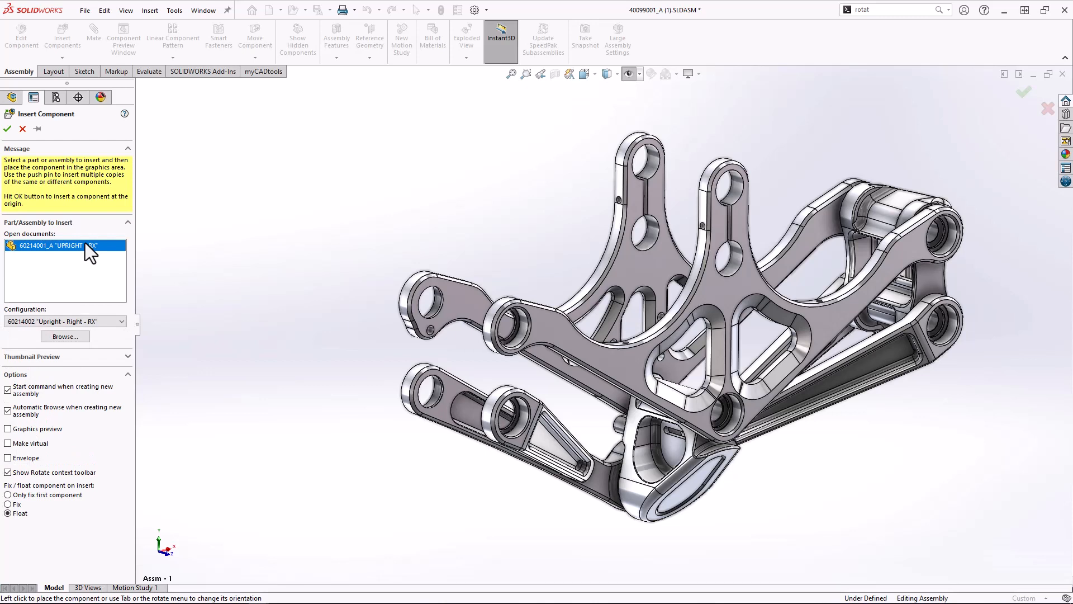
{"action": "left_click", "coordinate": [119, 323]}
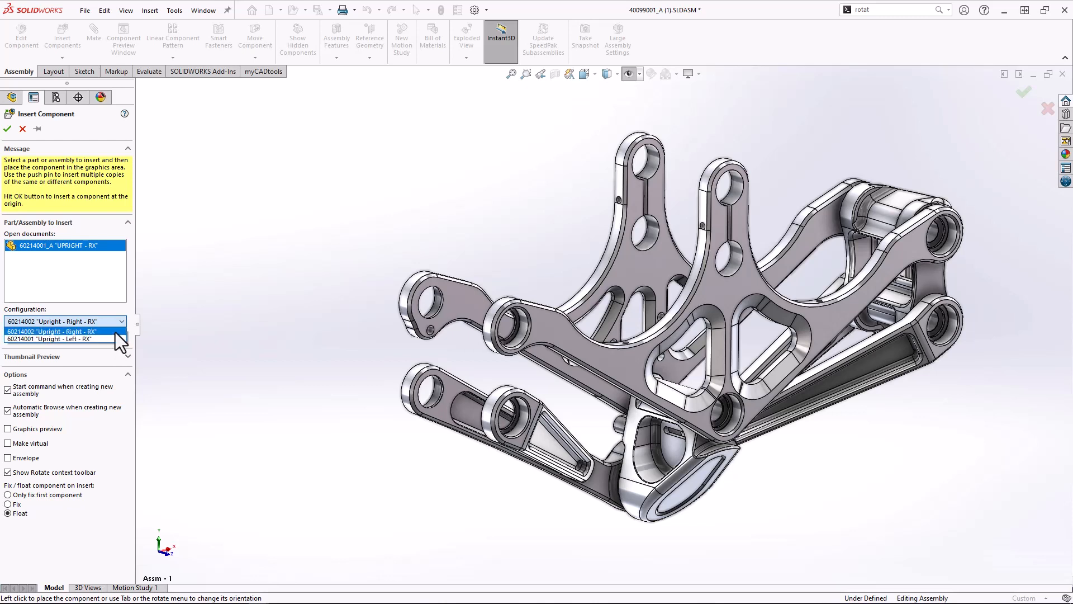
{"action": "left_click", "coordinate": [115, 332]}
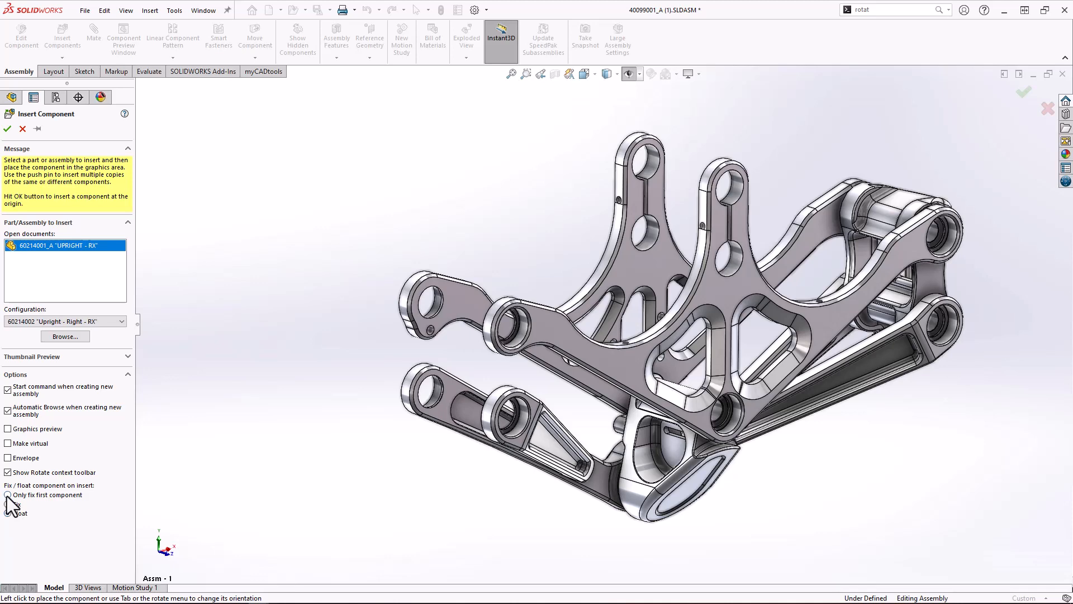
{"action": "left_click", "coordinate": [8, 129]}
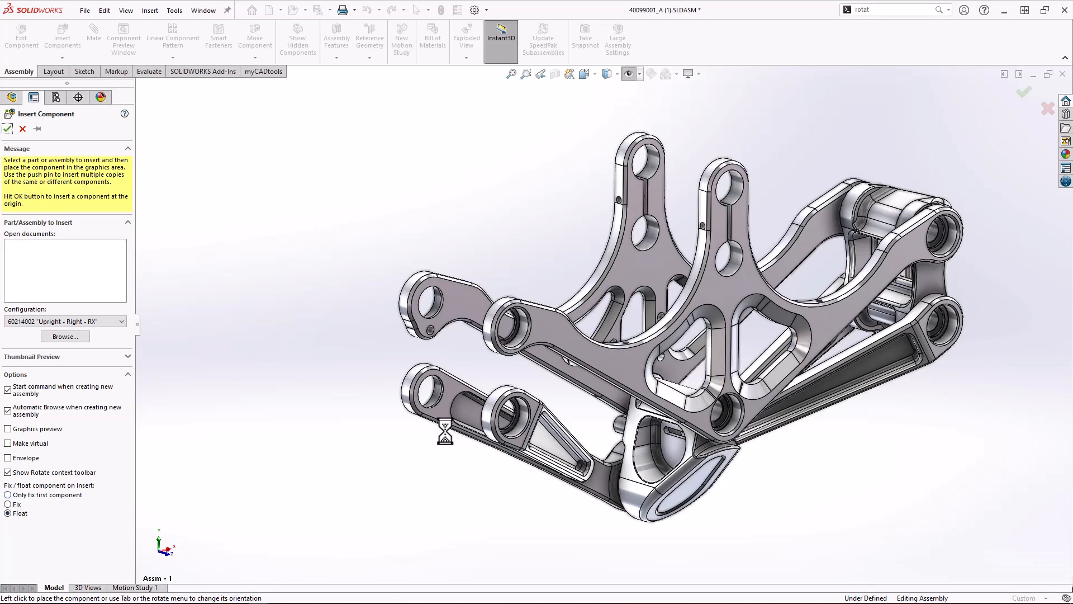
{"action": "left_click_drag", "start_coordinate": [548, 500], "coordinate": [373, 208]}
{"action": "right_click_drag", "start_coordinate": [373, 208], "coordinate": [601, 252]}
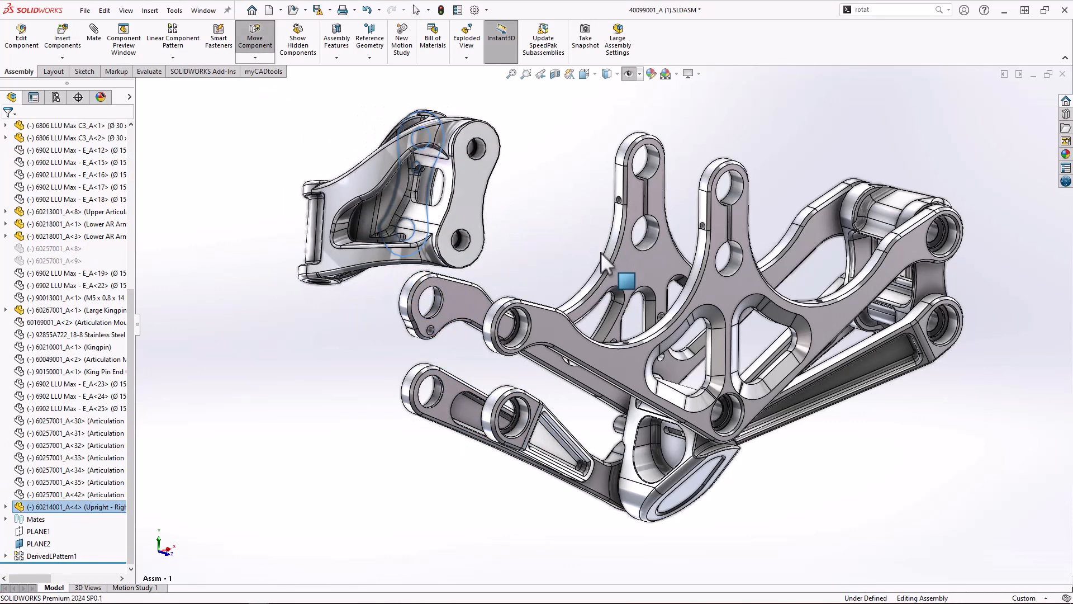
Step: Make the upright's two pivot holes concentric with the bores at the free ends of the upper and lower arms
{"action": "left_click", "coordinate": [482, 148]}
{"action": "left_click_drag", "start_coordinate": [483, 149], "coordinate": [515, 335], "text": "alt"}
{"action": "left_click", "coordinate": [503, 356]}
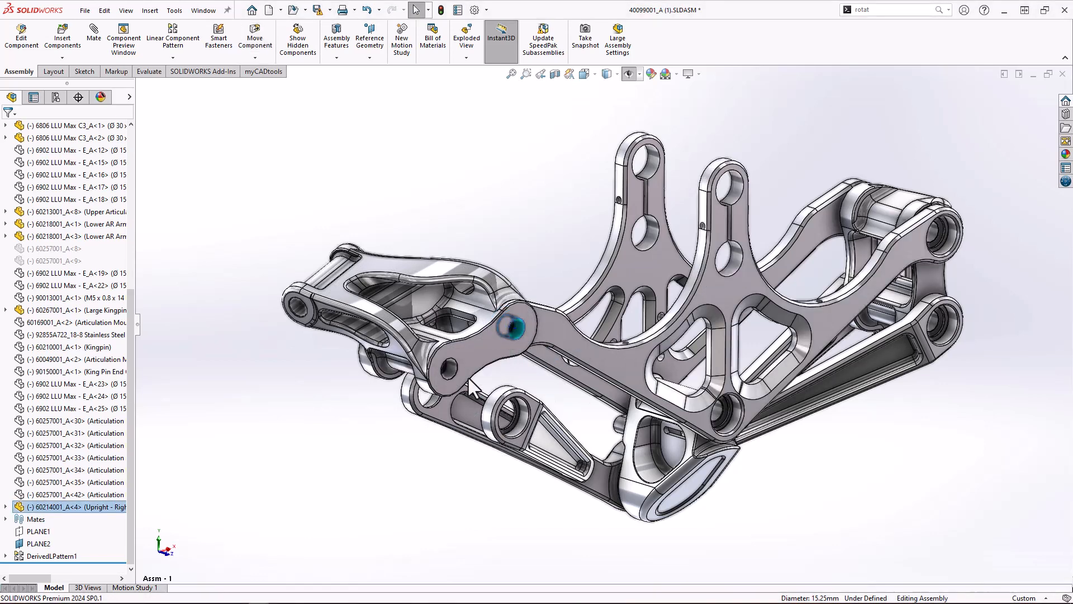
{"action": "left_click", "coordinate": [525, 415], "text": "ctrl"}
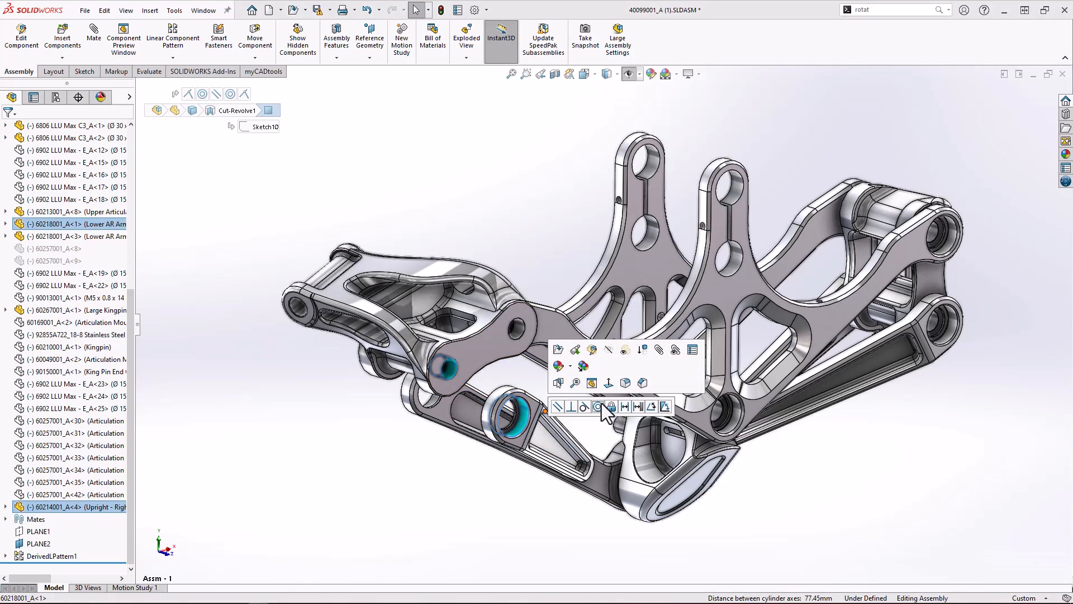
{"action": "left_click", "coordinate": [598, 406]}
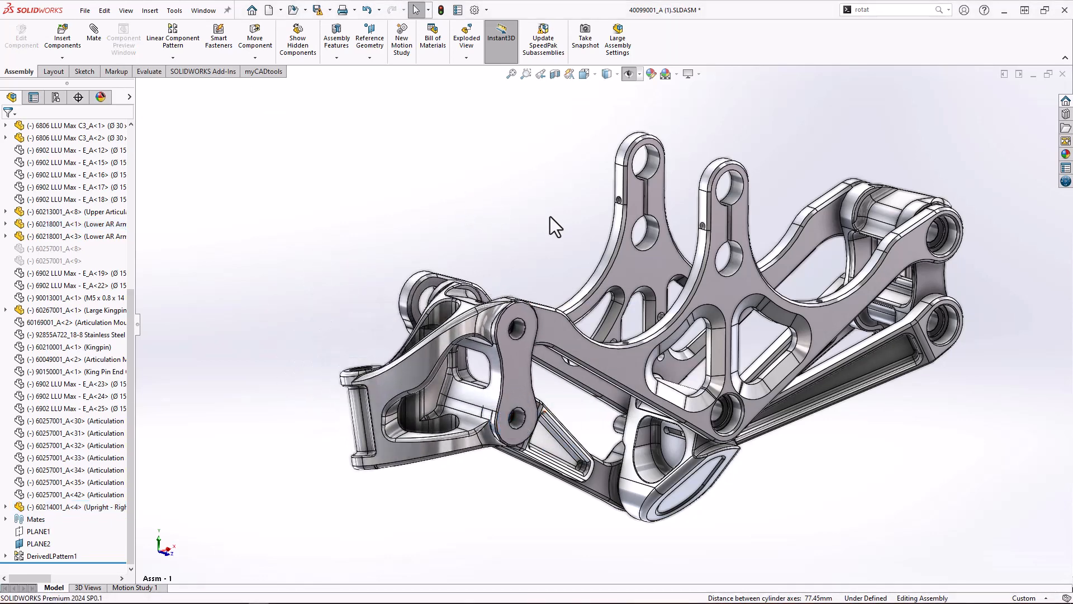
Step: Set up an advanced Width mate with the Free constraint, using the upright's two outer side faces as the first width selections
{"action": "key", "text": "m"}
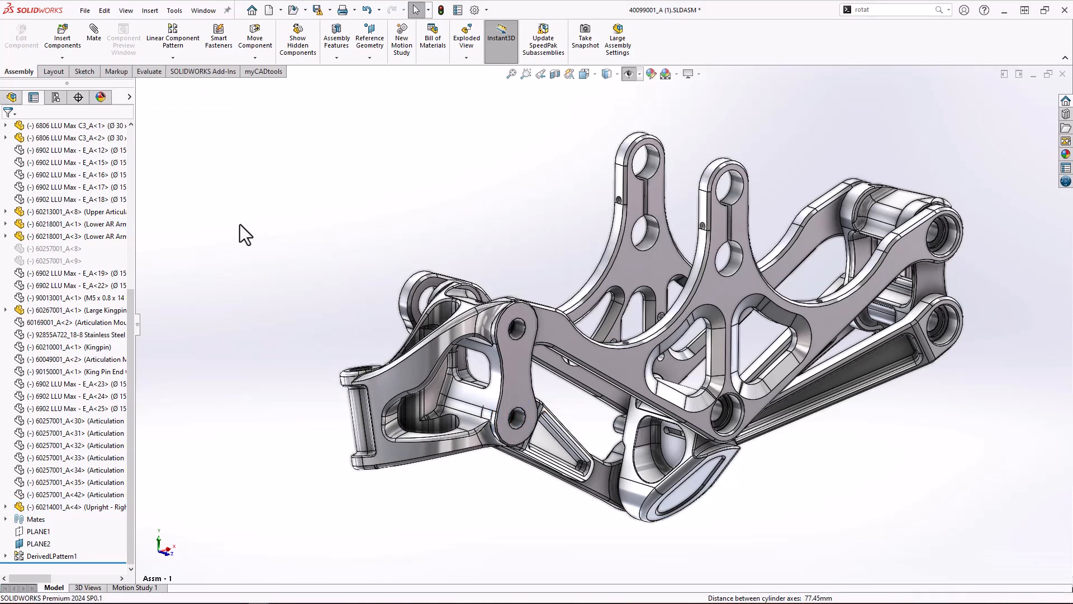
{"action": "left_click", "coordinate": [48, 153]}
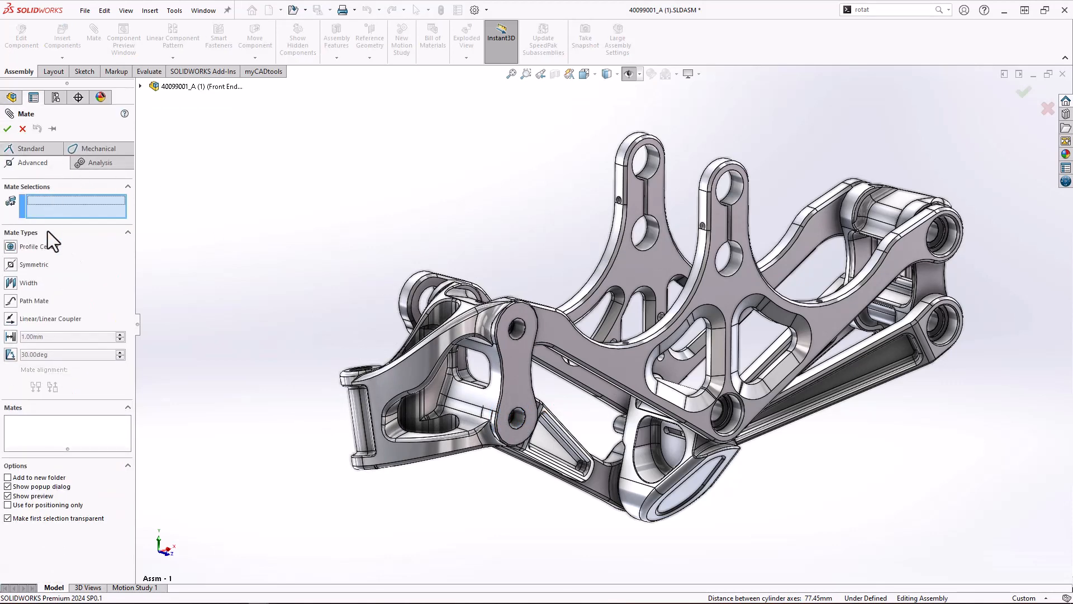
{"action": "left_click", "coordinate": [28, 283]}
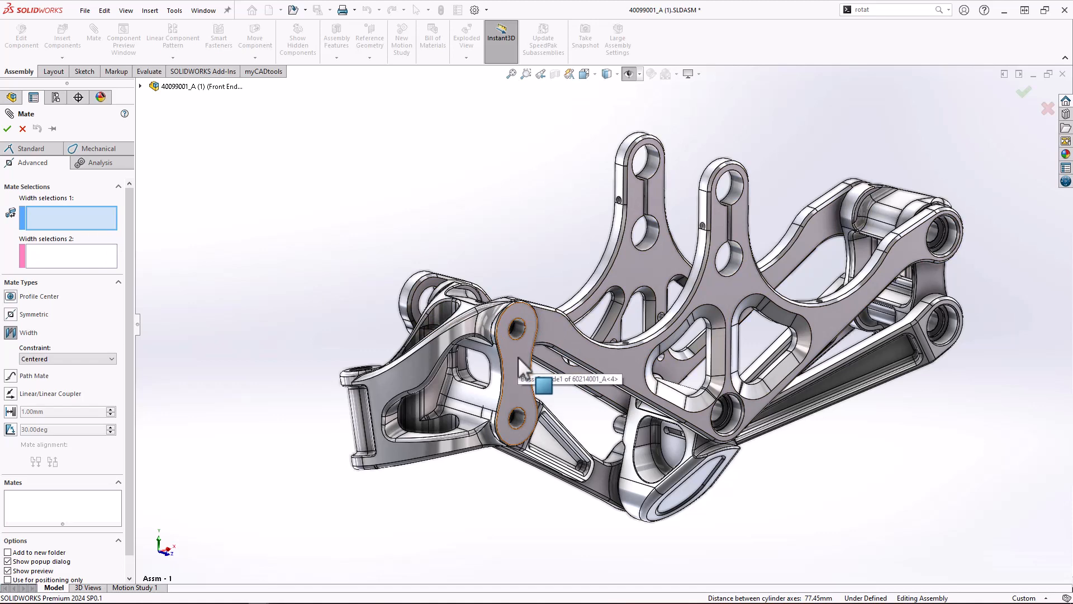
{"action": "left_click", "coordinate": [86, 360]}
{"action": "left_click", "coordinate": [82, 375]}
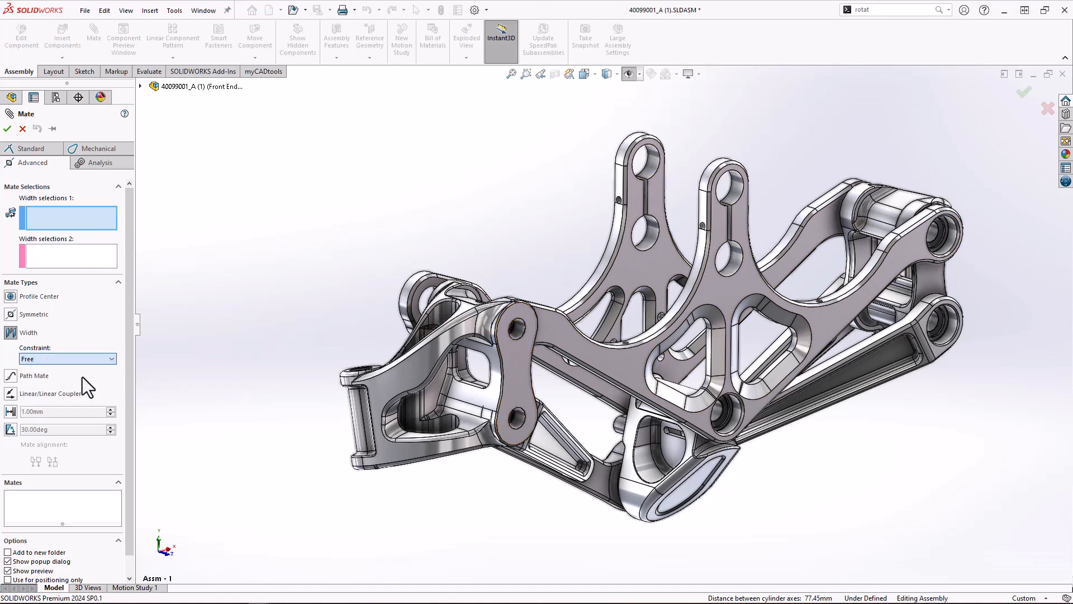
{"action": "left_click", "coordinate": [518, 368]}
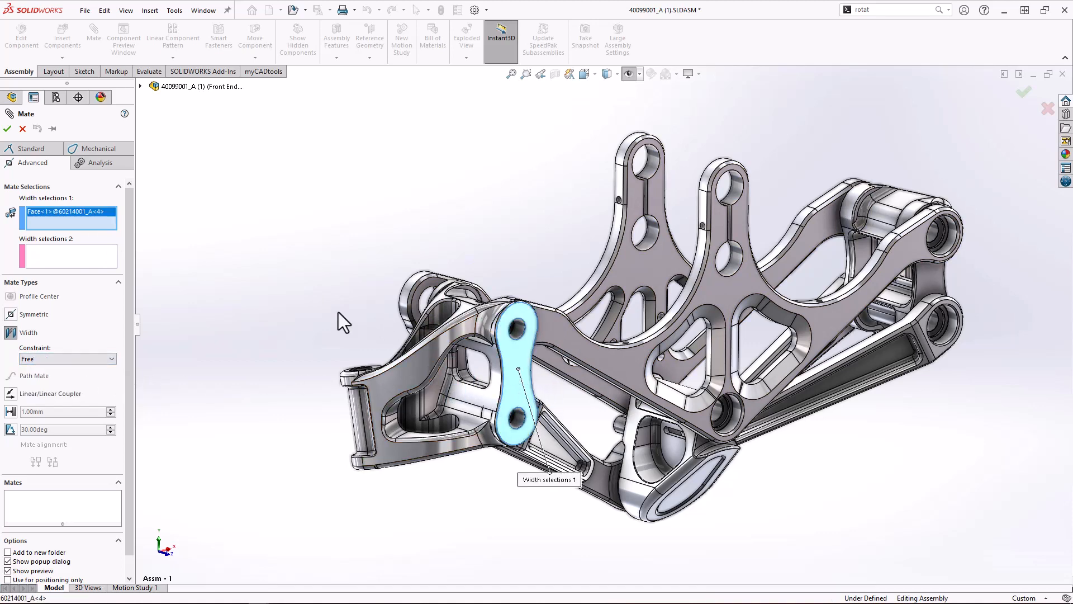
{"action": "middle_click_drag", "start_coordinate": [338, 312], "coordinate": [438, 326]}
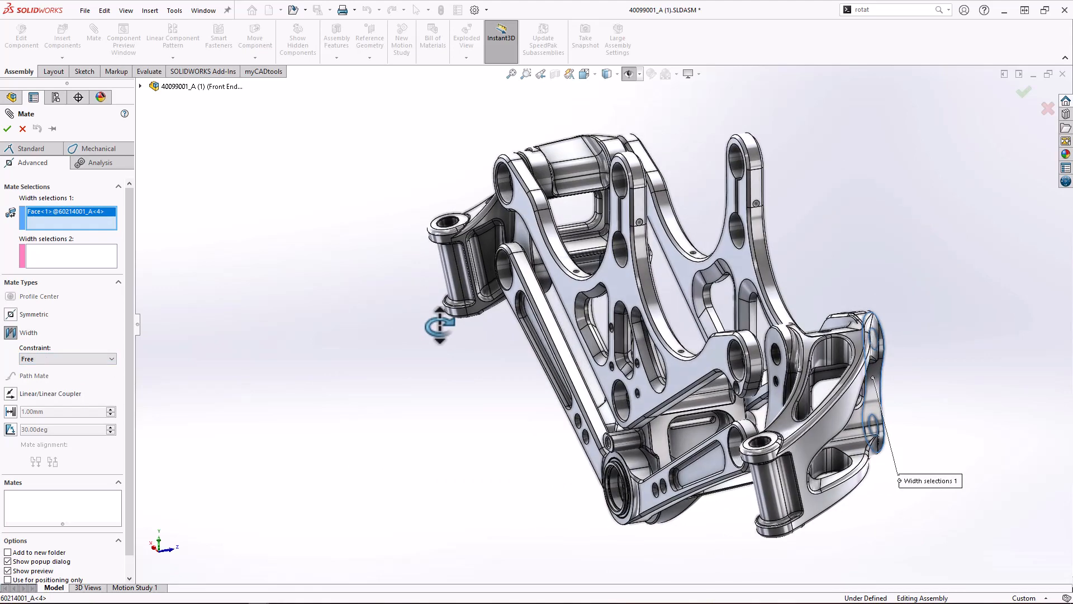
{"action": "left_click", "coordinate": [778, 372]}
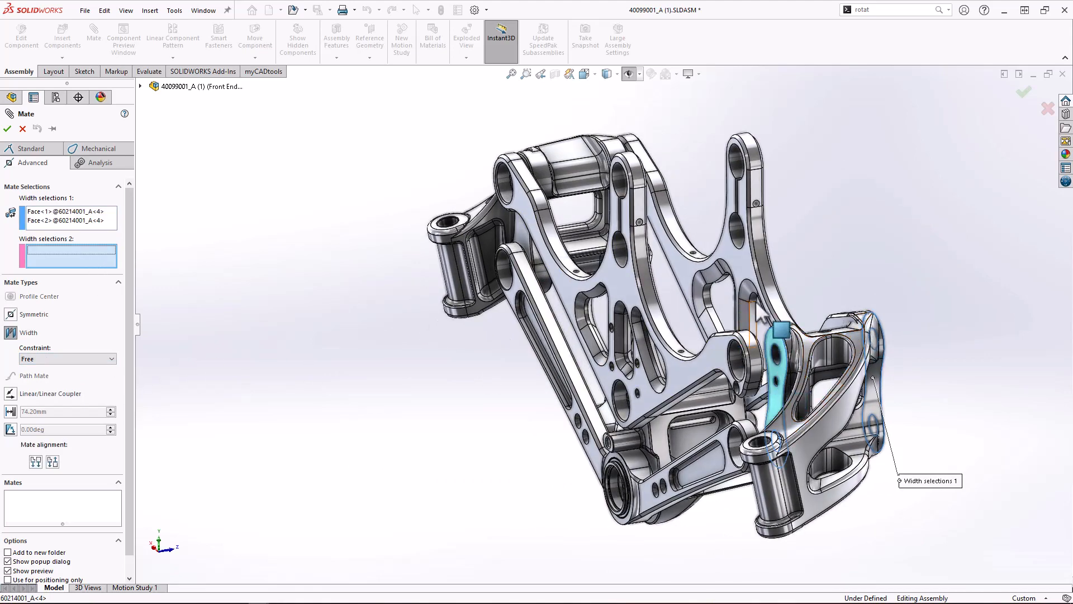
Step: Use a face of each upper articulation plate as the second width selections and complete the Width mate with the Centered constraint
{"action": "left_click", "coordinate": [744, 272]}
{"action": "key", "text": "ctrl+shift+z"}
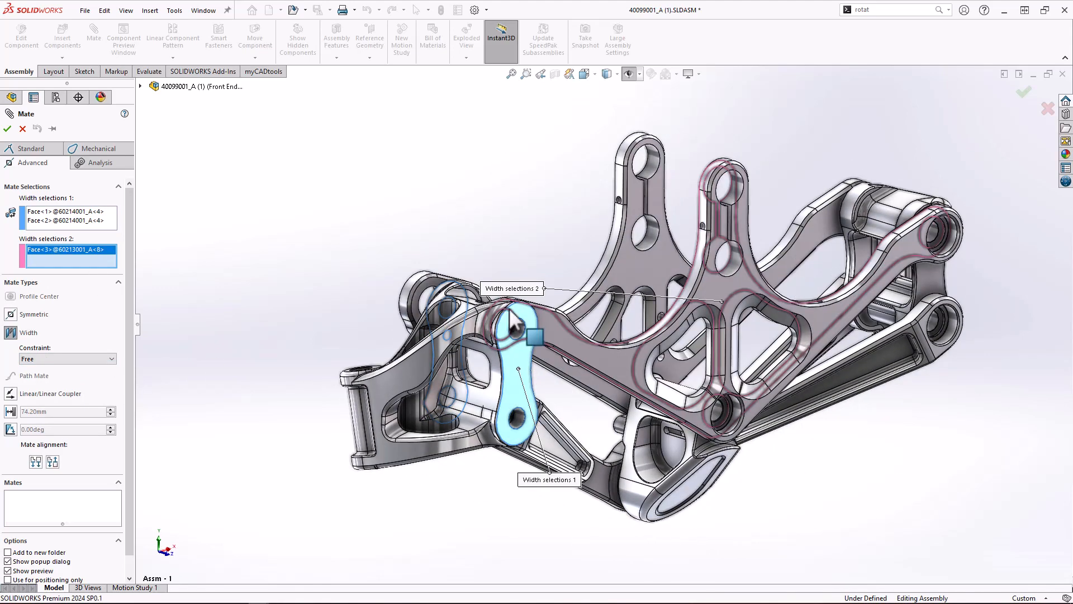
{"action": "left_click", "coordinate": [643, 277]}
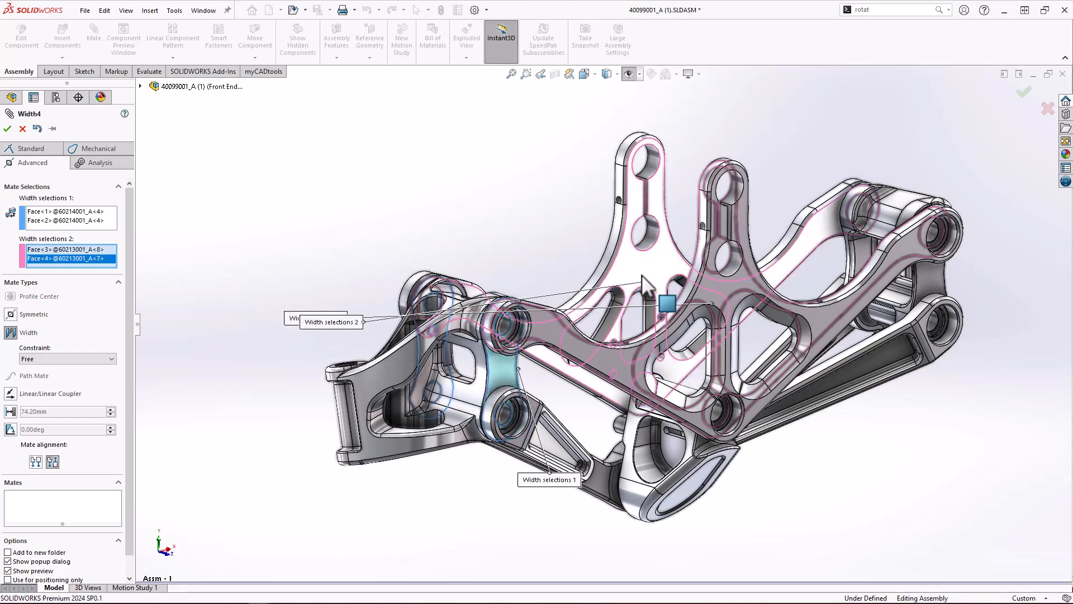
{"action": "left_click", "coordinate": [62, 358]}
{"action": "left_click", "coordinate": [61, 371]}
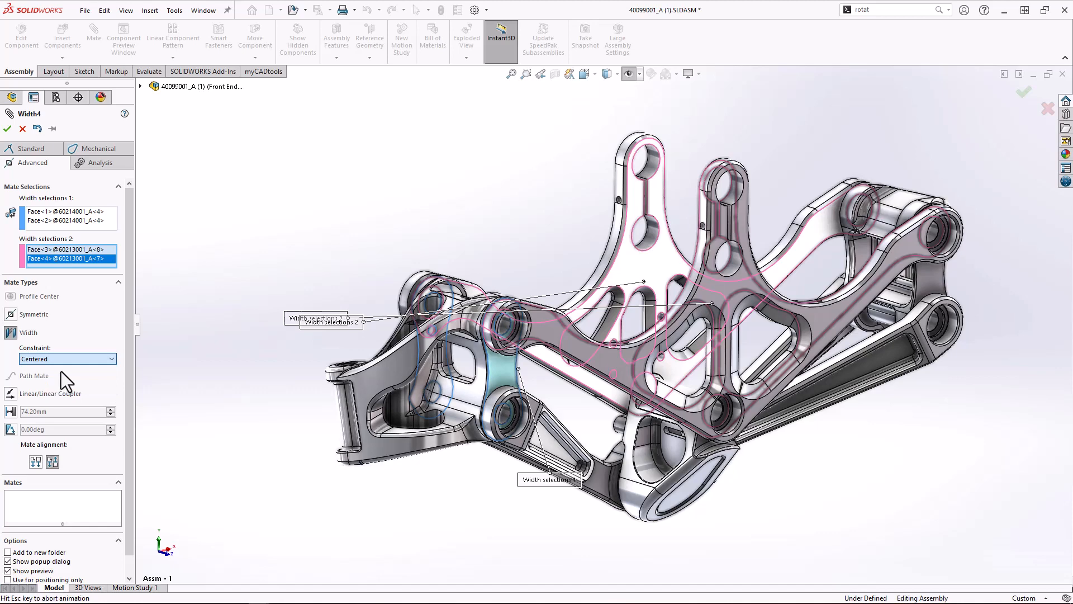
{"action": "left_click", "coordinate": [7, 129]}
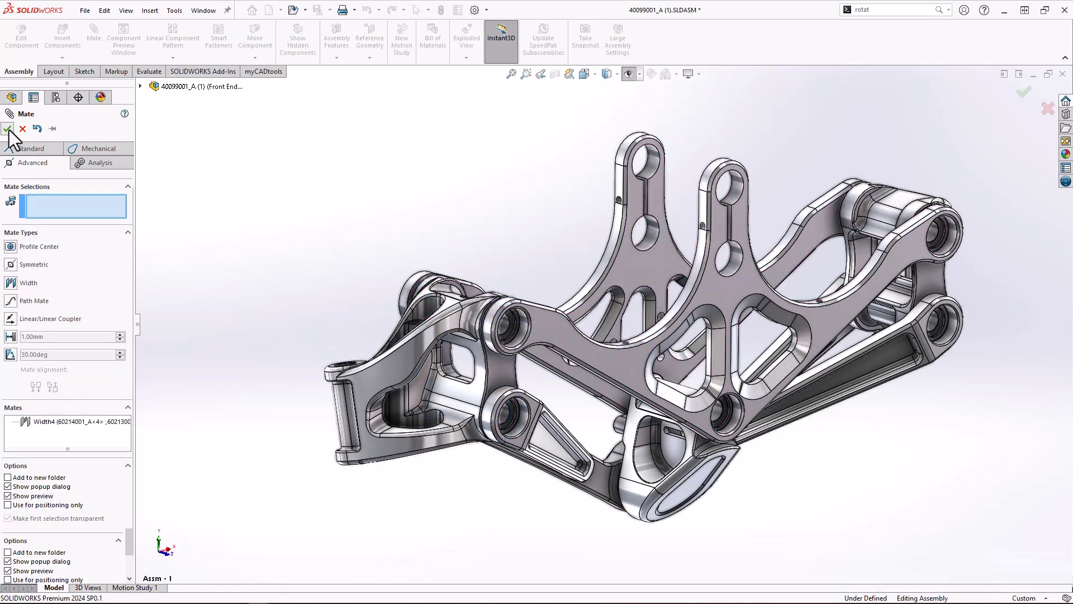
{"action": "left_click", "coordinate": [7, 129]}
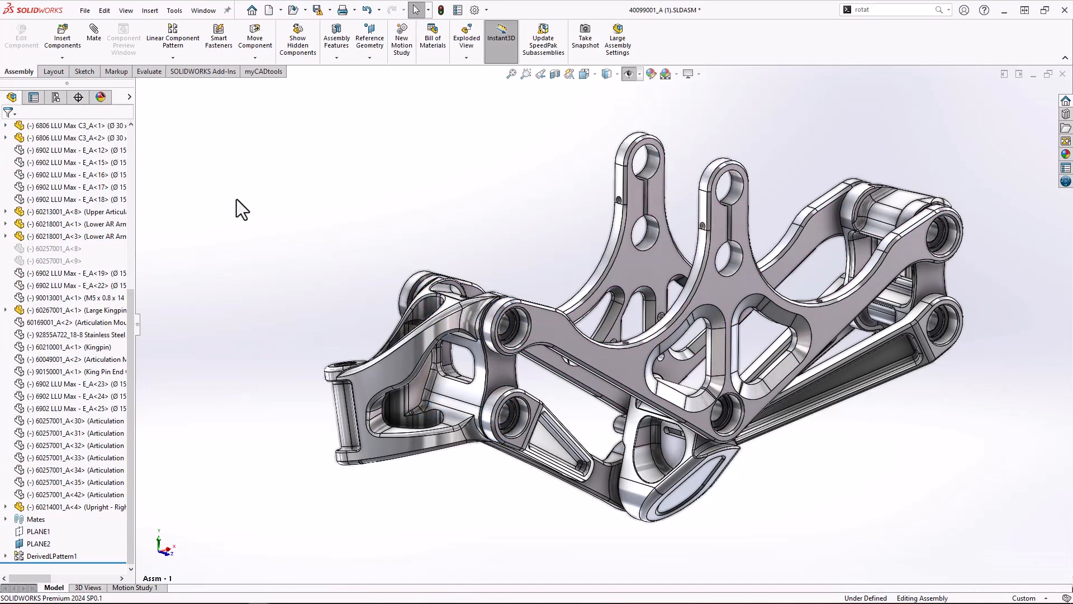
Step: Show the assembly in the Assm - 2 view and copy the flanged bushing from the existing upright into empty space beside the new upright
{"action": "key", "text": "space"}
{"action": "double_click", "coordinate": [243, 210]}
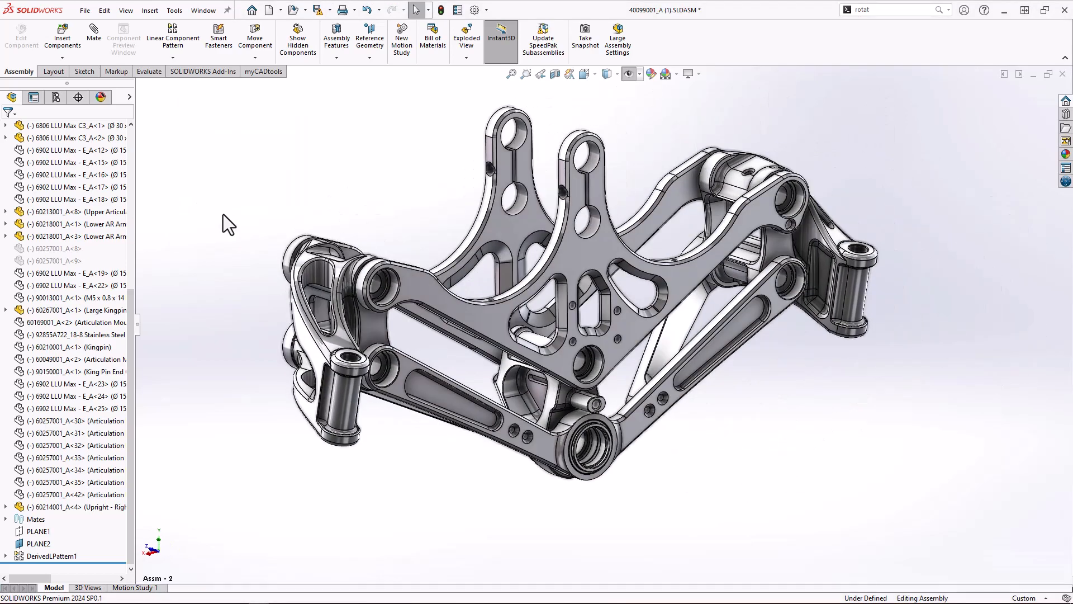
{"action": "right_click", "coordinate": [129, 99]}
{"action": "left_click", "coordinate": [173, 122]}
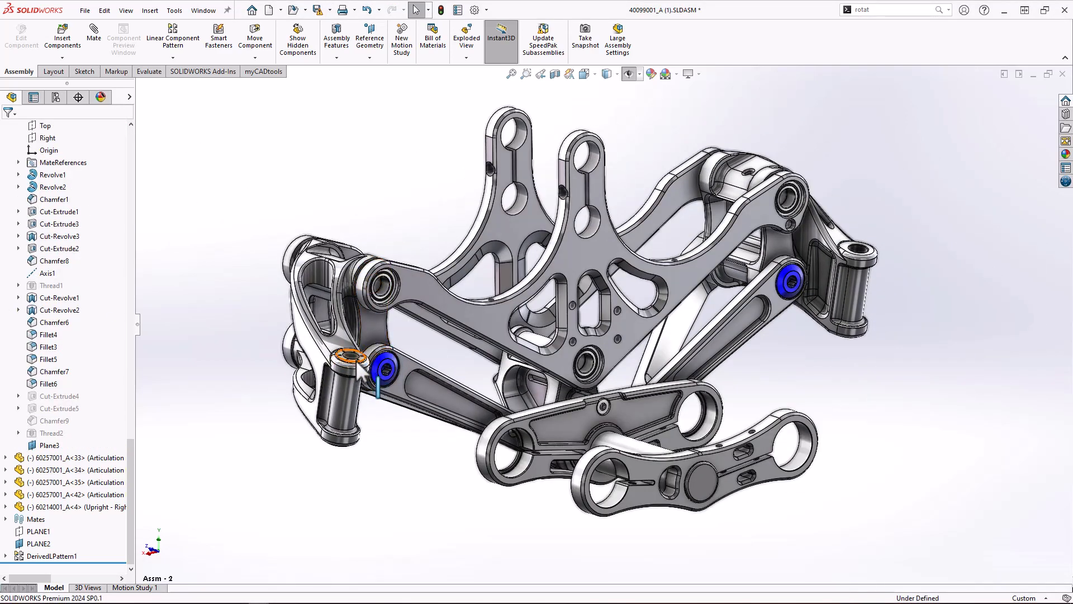
{"action": "left_click_drag", "start_coordinate": [363, 366], "coordinate": [914, 219], "text": "ctrl"}
Step: Mate the copied bushing into the top bore of the new upright by its flange edge, seating the flange on the upright's face
{"action": "key", "text": "z"}
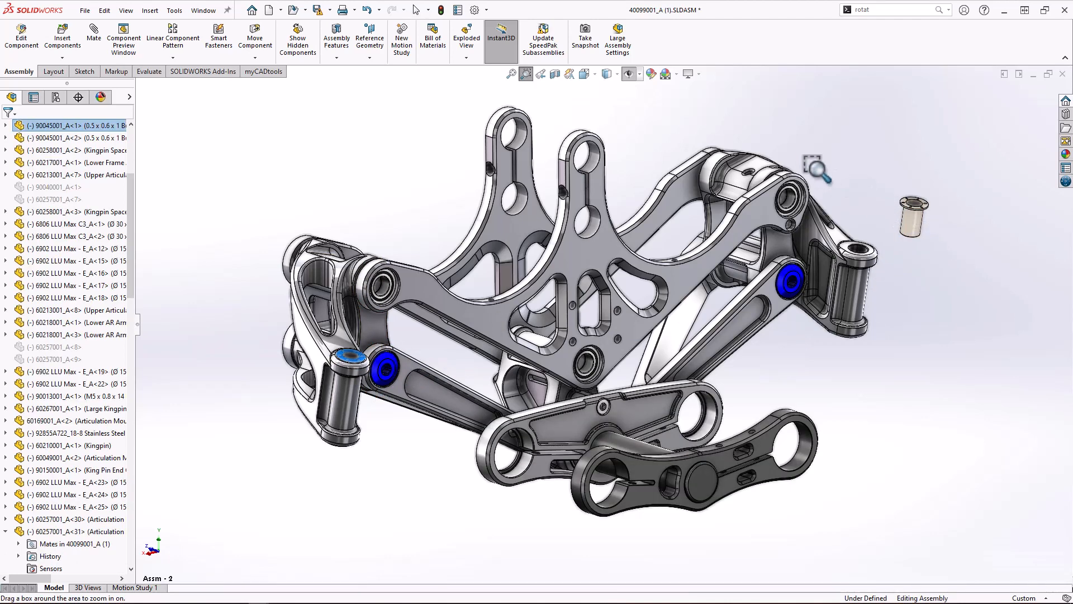
{"action": "left_click_drag", "start_coordinate": [815, 164], "coordinate": [959, 318]}
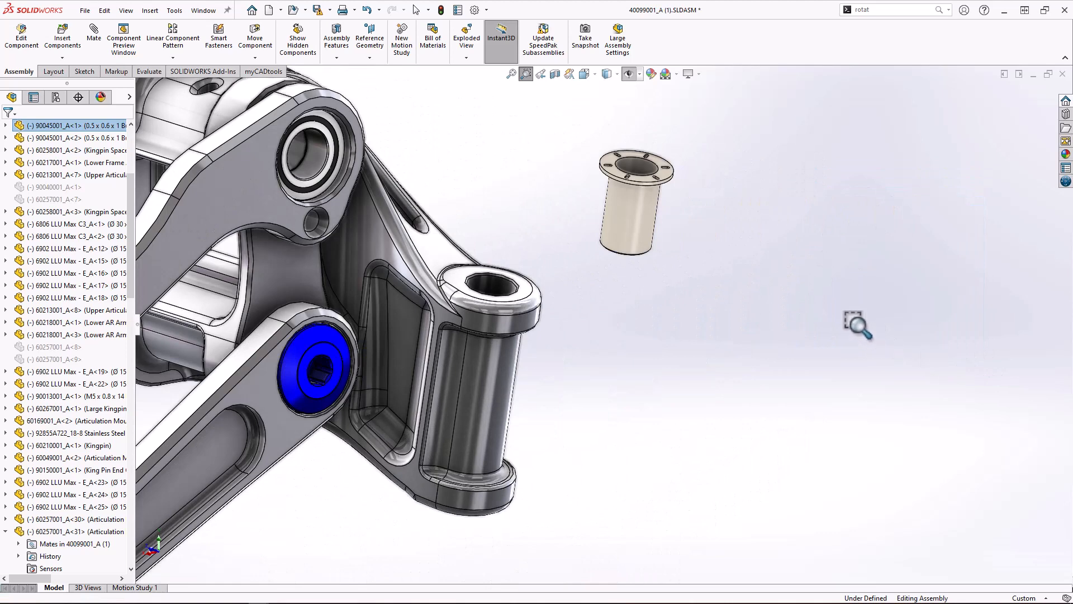
{"action": "key", "text": "Escape"}
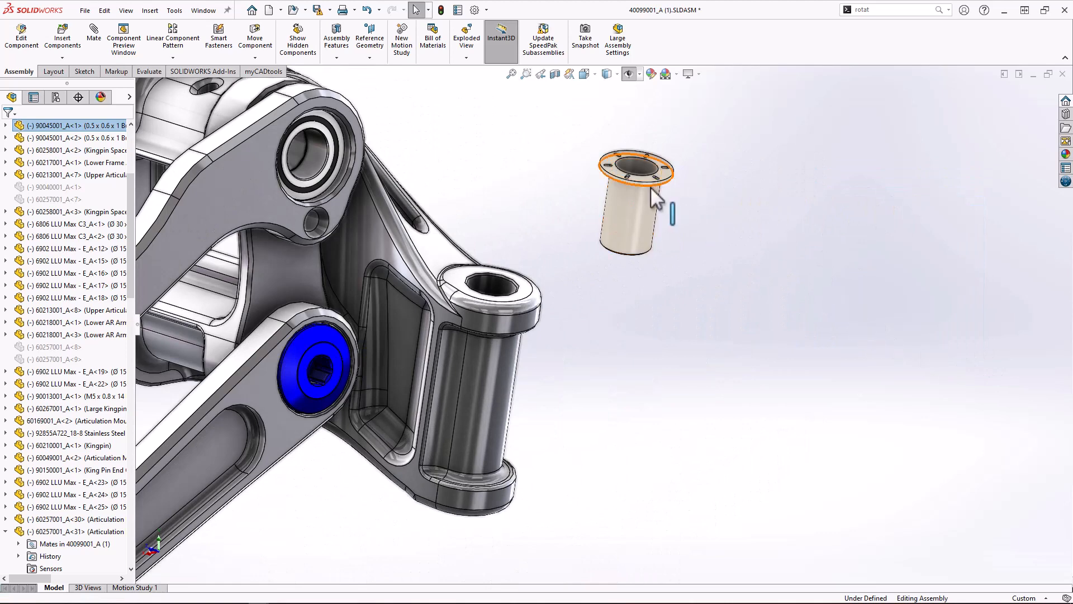
{"action": "mouse_move", "coordinate": [649, 187]}
{"action": "left_click_drag", "start_coordinate": [649, 186], "coordinate": [476, 293], "text": "alt"}
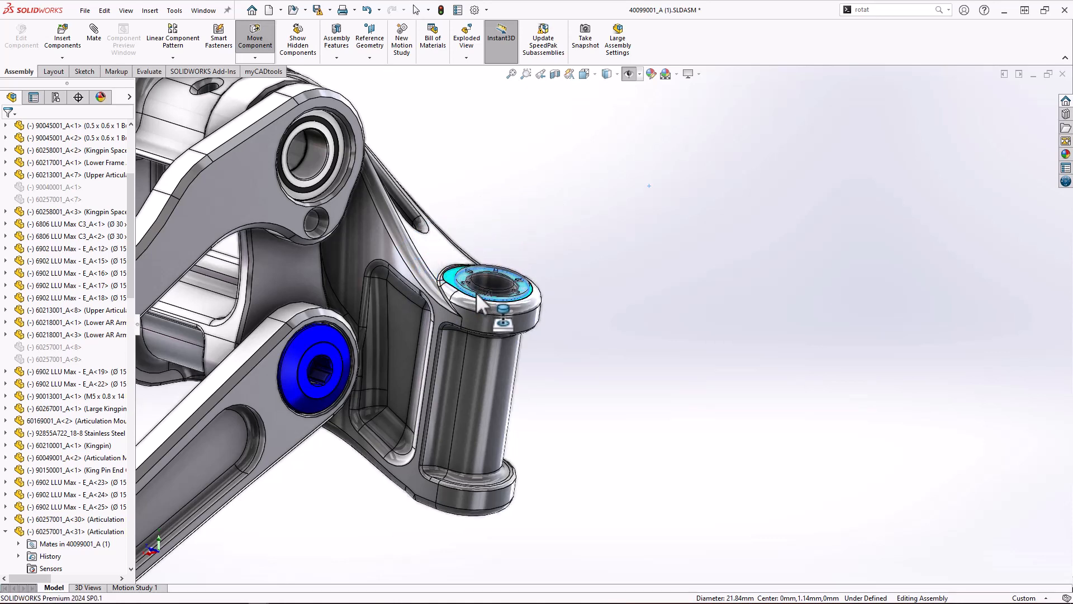
Step: Temporarily fix the upright, turn the bushing within its bore, and exit Temporary Fix/Group
{"action": "right_click", "coordinate": [584, 377]}
{"action": "left_click", "coordinate": [629, 535]}
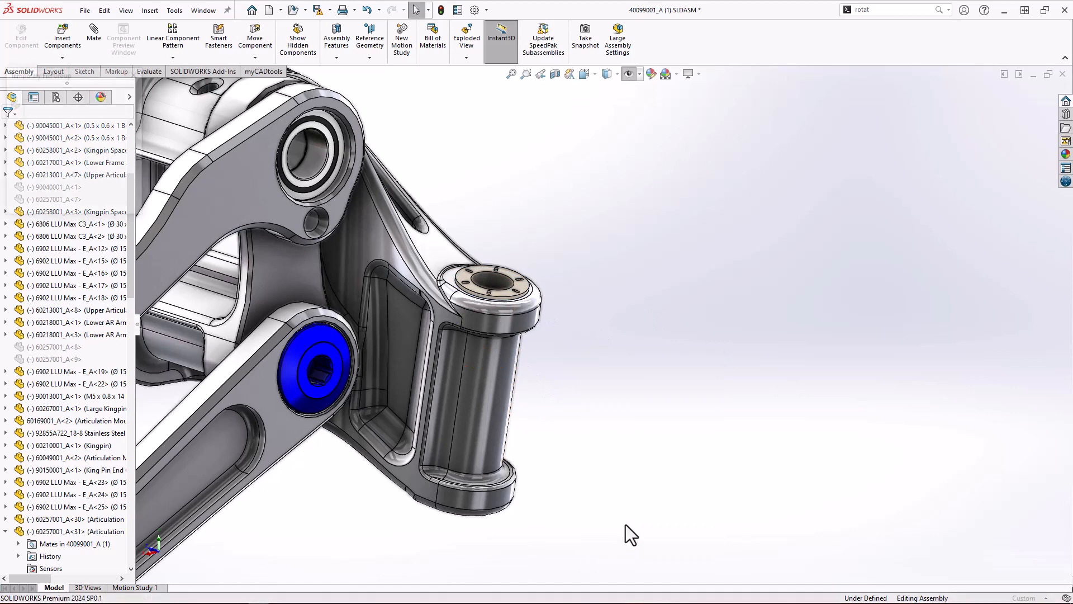
{"action": "left_click", "coordinate": [491, 394]}
{"action": "left_click", "coordinate": [53, 208]}
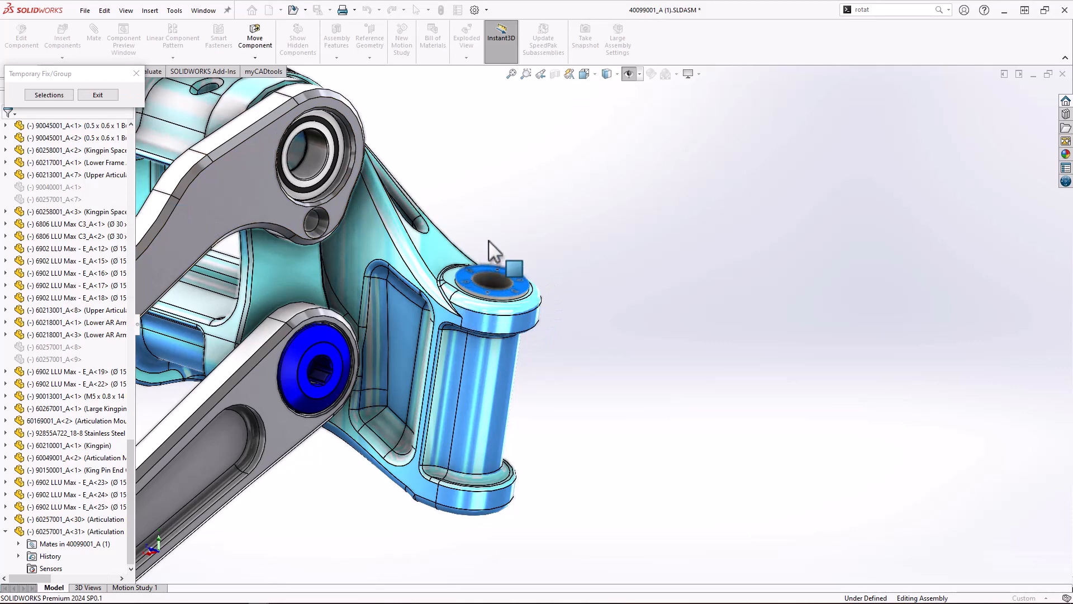
{"action": "left_click", "coordinate": [511, 277]}
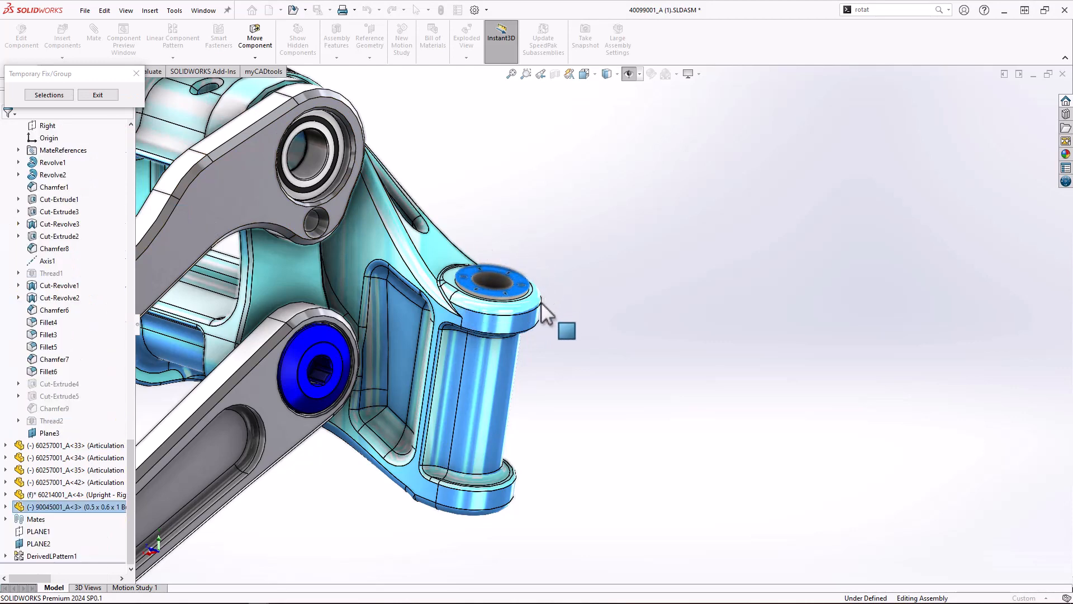
{"action": "left_click", "coordinate": [104, 96]}
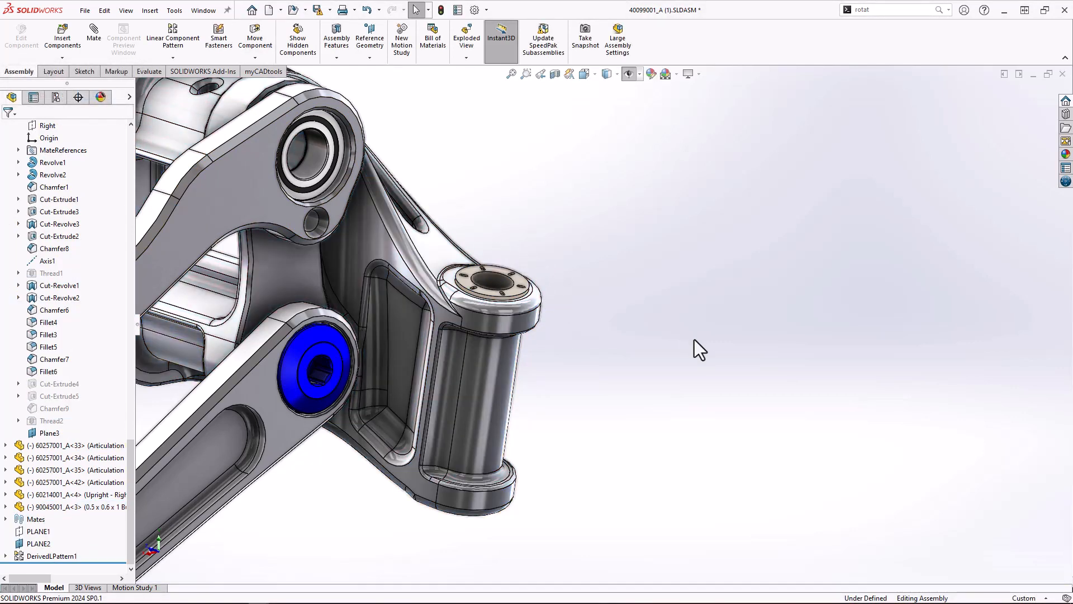
Step: Locate the articulation pivot in the lower-left arm in the feature tree and expand its mate references
{"action": "key", "text": "f"}
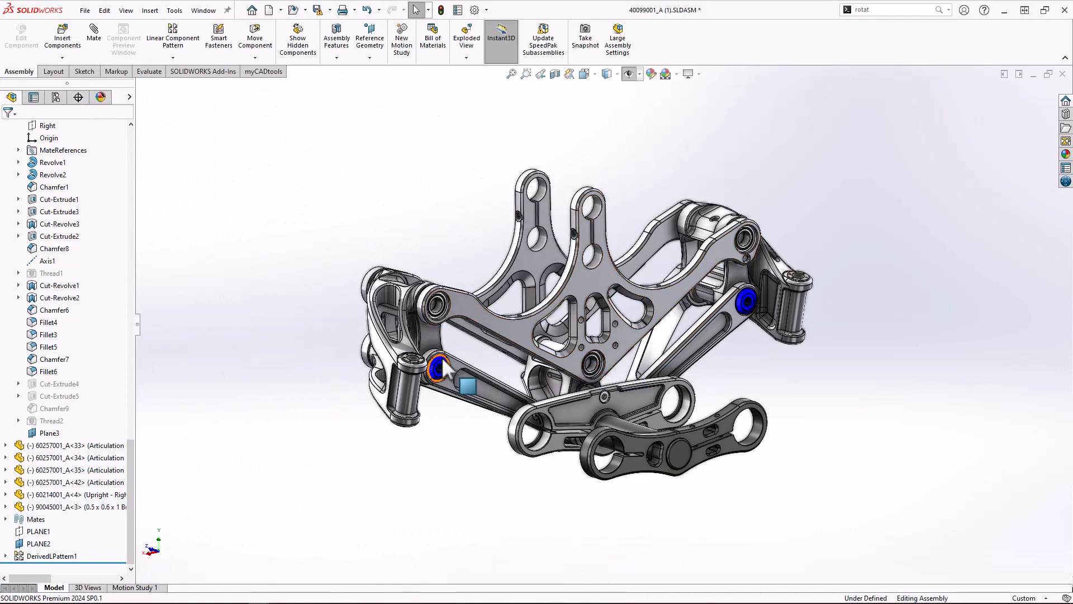
{"action": "left_click", "coordinate": [442, 359]}
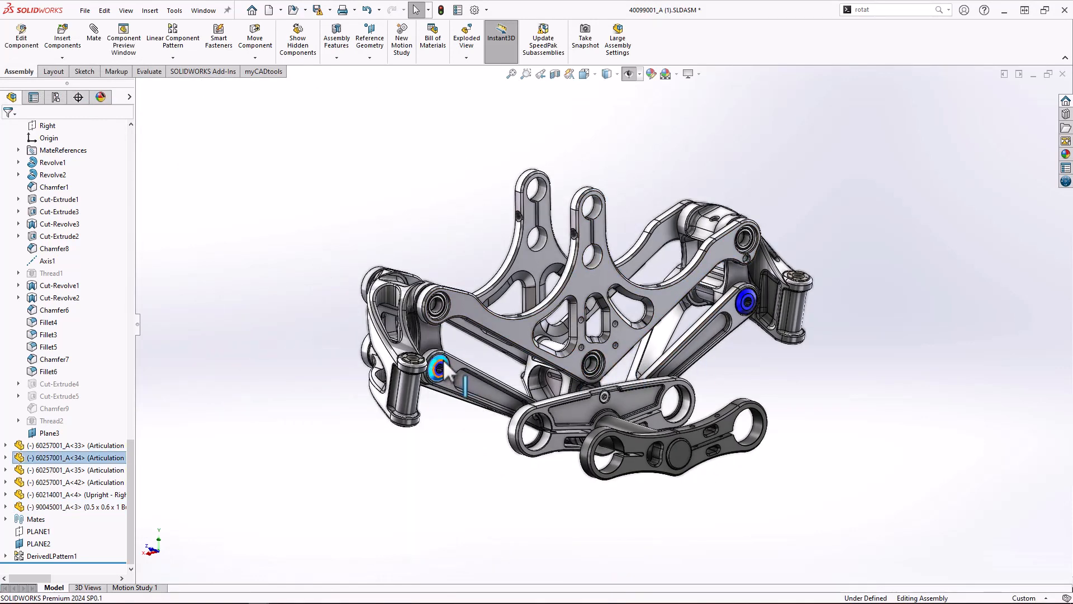
{"action": "mouse_move", "coordinate": [89, 458]}
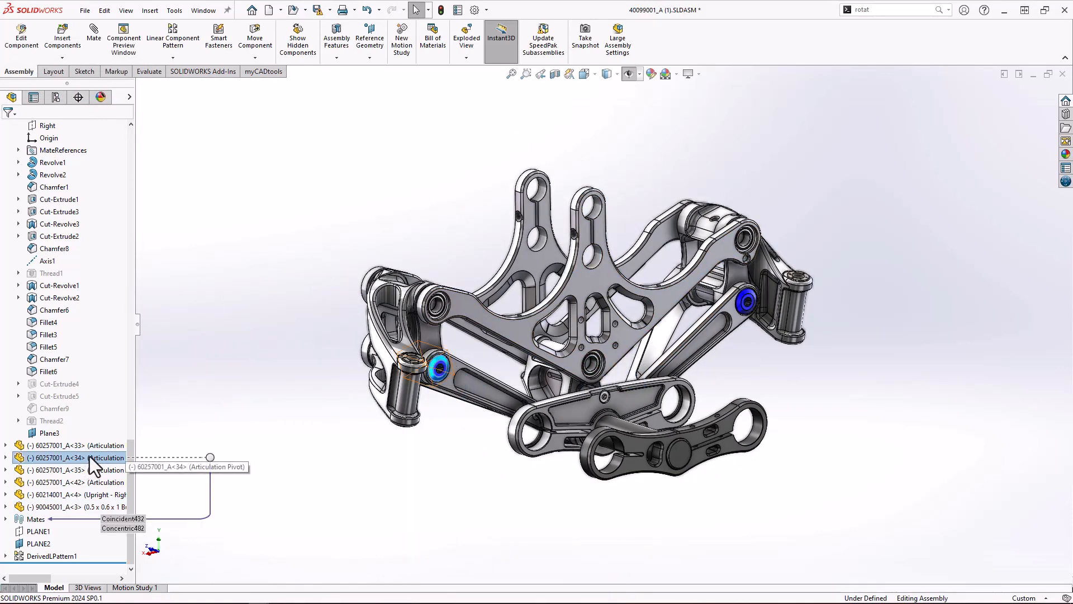
{"action": "left_click", "coordinate": [6, 457]}
{"action": "left_click", "coordinate": [19, 273]}
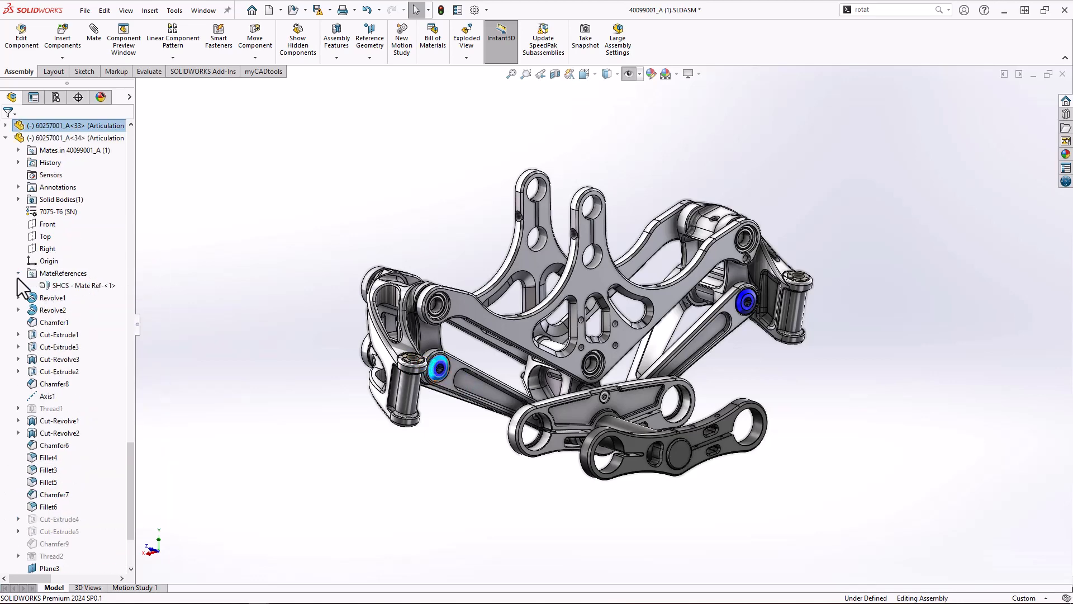
Step: Edit that pivot in context, review the Lock Rotation option of its SHCS - Mate Ref definition, and return to the assembly
{"action": "right_click", "coordinate": [59, 297]}
{"action": "left_click", "coordinate": [102, 309]}
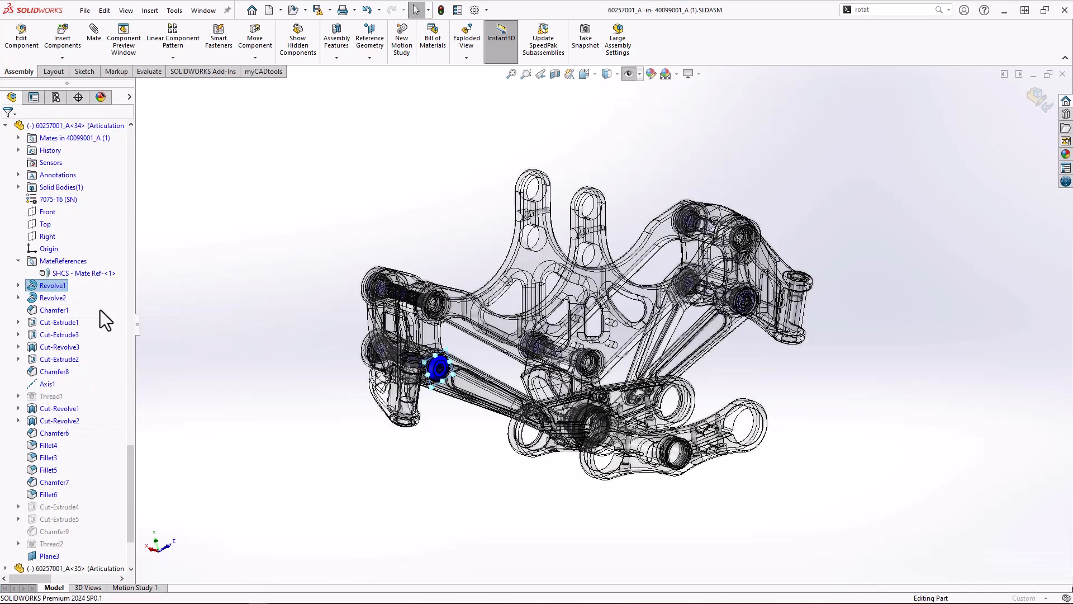
{"action": "double_click", "coordinate": [109, 273]}
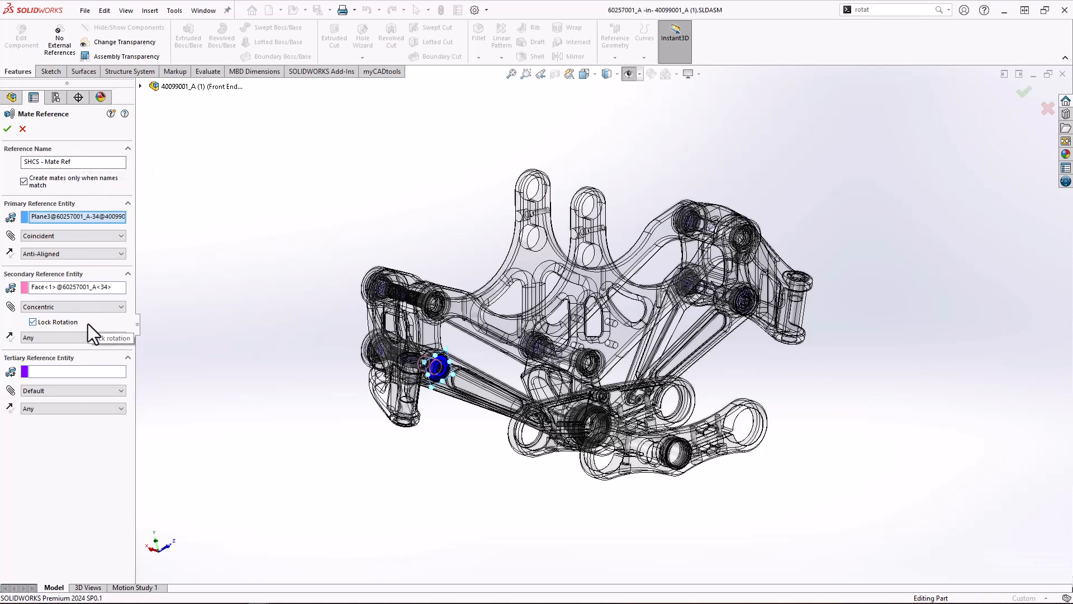
{"action": "left_click", "coordinate": [21, 129]}
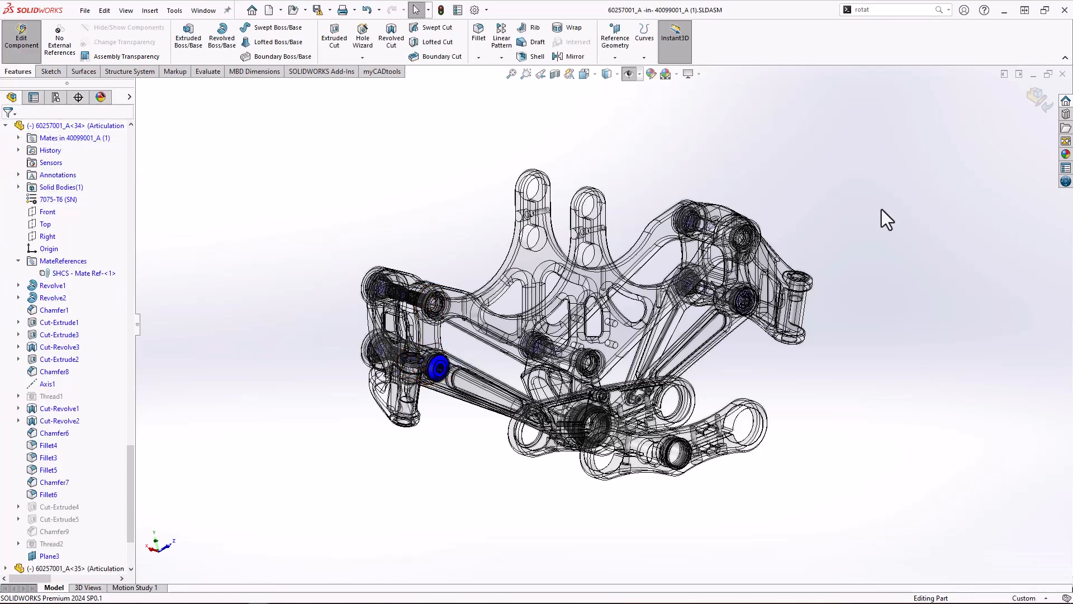
{"action": "left_click", "coordinate": [1041, 99]}
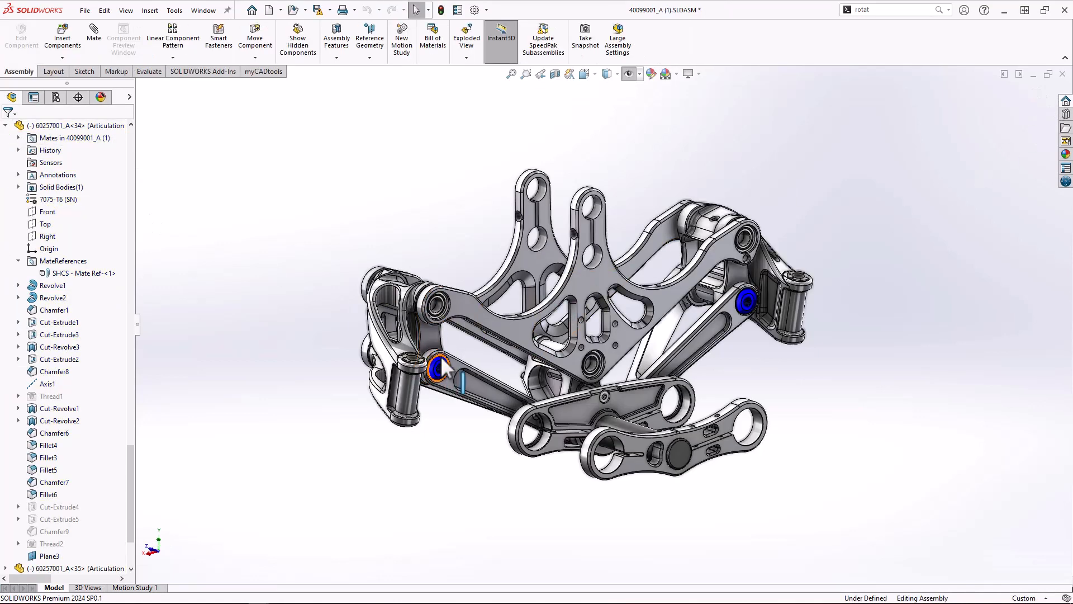
Step: Copy the articulation pivot into the front upper plate's three open bores, picking a matching SHCS mate reference for each copy
{"action": "left_click_drag", "start_coordinate": [442, 357], "coordinate": [456, 297], "text": "ctrl"}
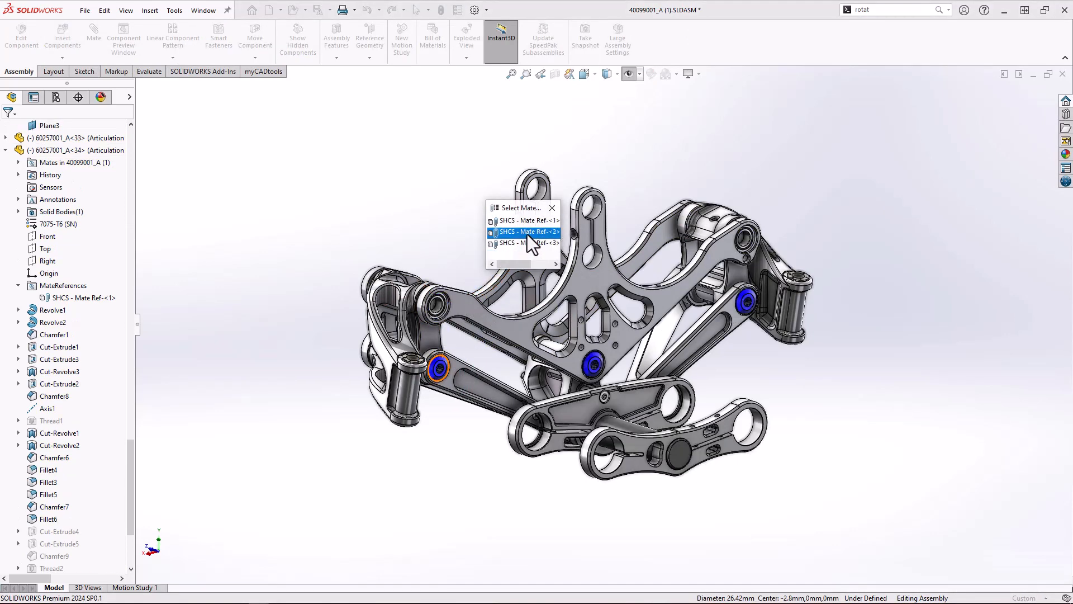
{"action": "left_click", "coordinate": [527, 222]}
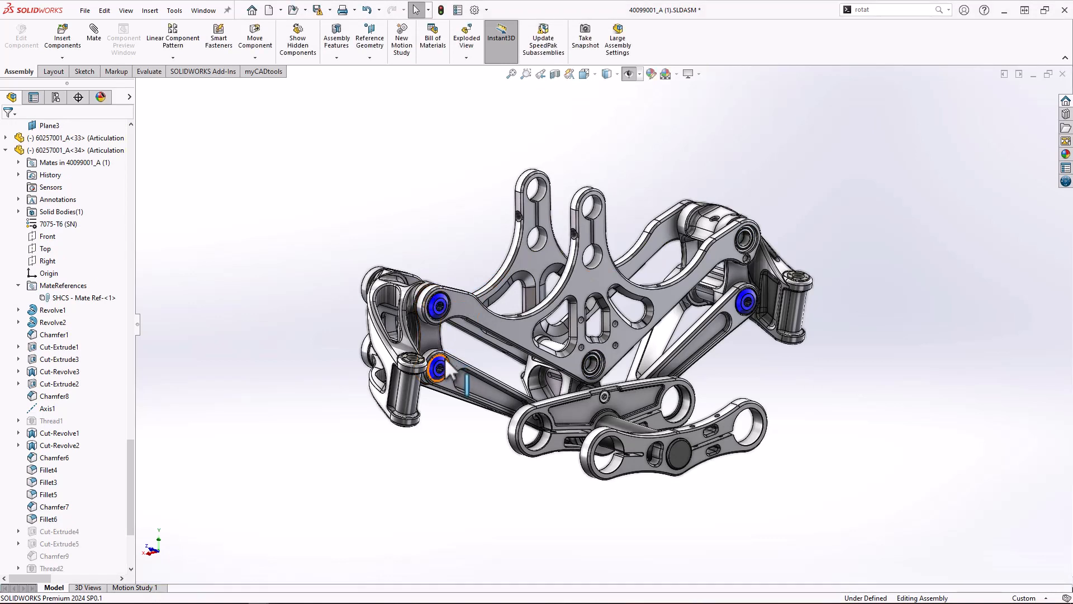
{"action": "left_click_drag", "start_coordinate": [444, 357], "coordinate": [481, 272], "text": "ctrl"}
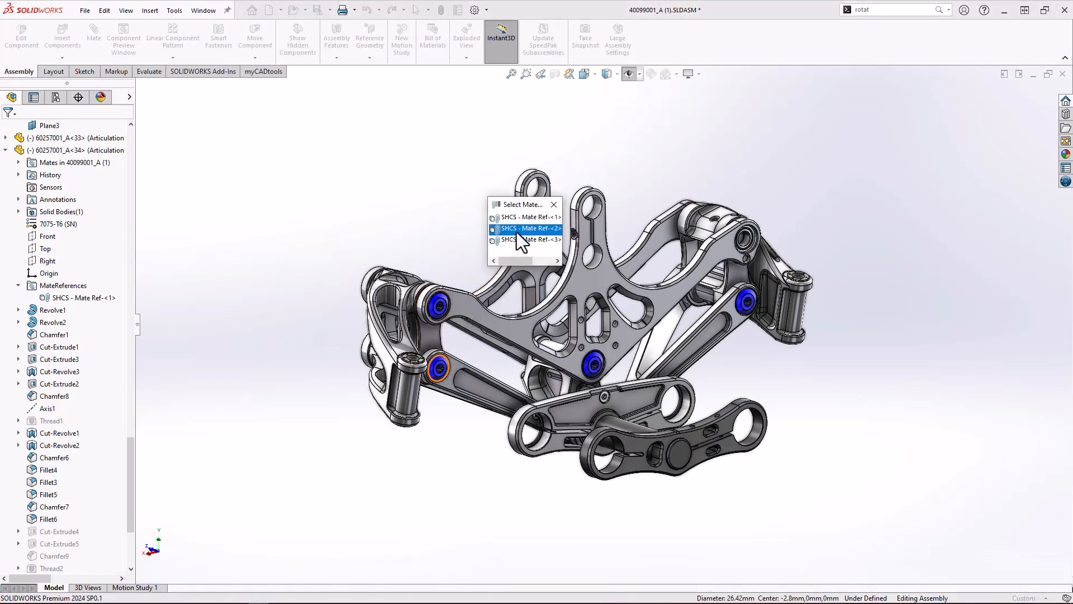
{"action": "left_click", "coordinate": [517, 229]}
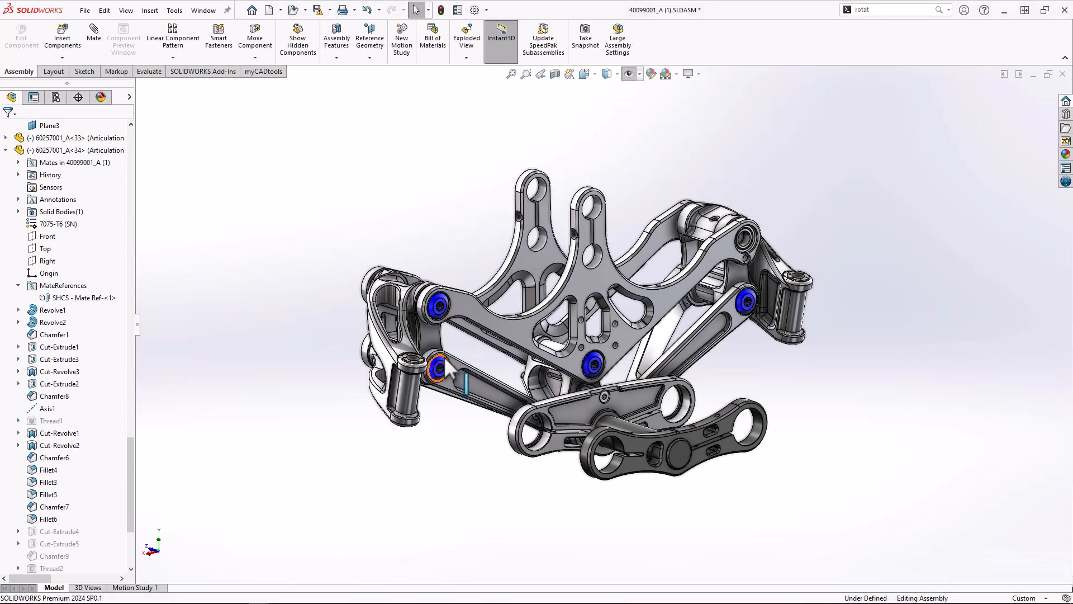
{"action": "left_click_drag", "start_coordinate": [444, 357], "coordinate": [480, 274], "text": "ctrl"}
{"action": "left_click", "coordinate": [540, 220]}
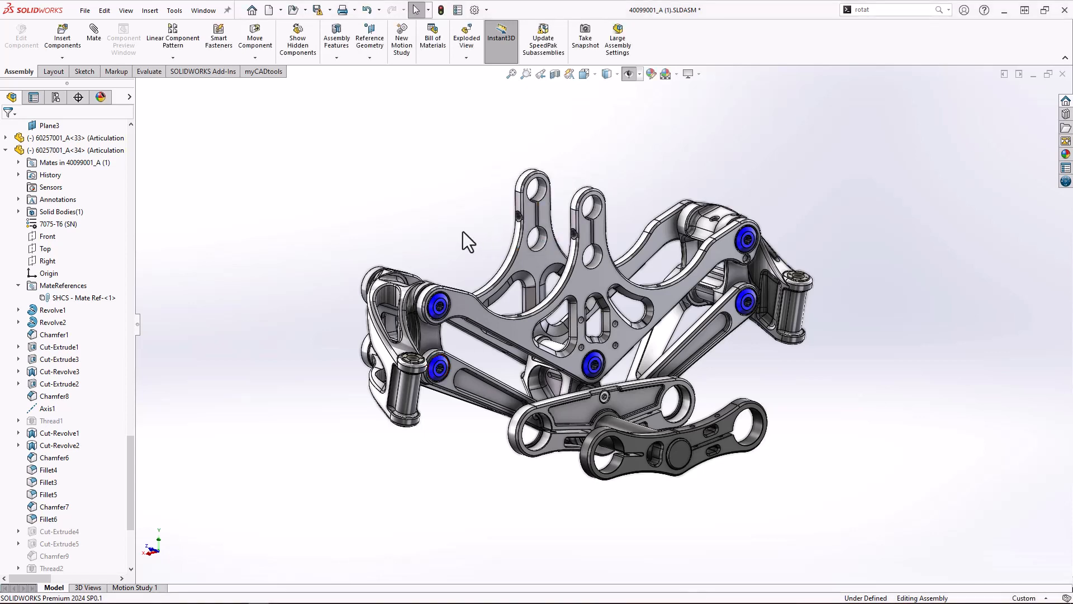
Step: Collapse and widen the feature tree, and move the right upright and its bushing below the last articulation pivot to group the pivots
{"action": "right_click", "coordinate": [46, 368]}
{"action": "left_click", "coordinate": [78, 387]}
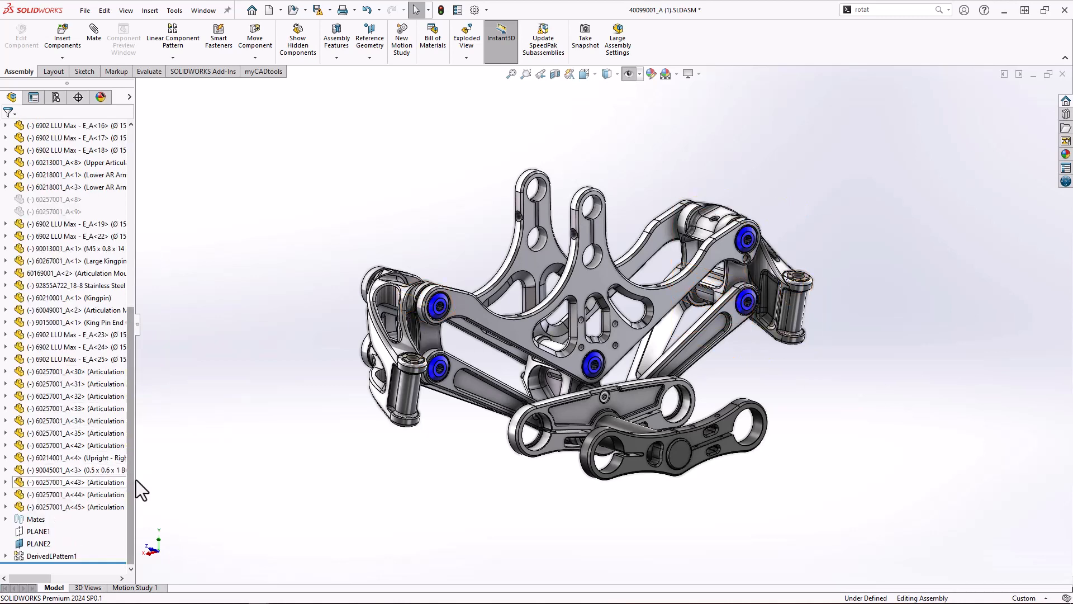
{"action": "left_click_drag", "start_coordinate": [136, 481], "coordinate": [225, 482]}
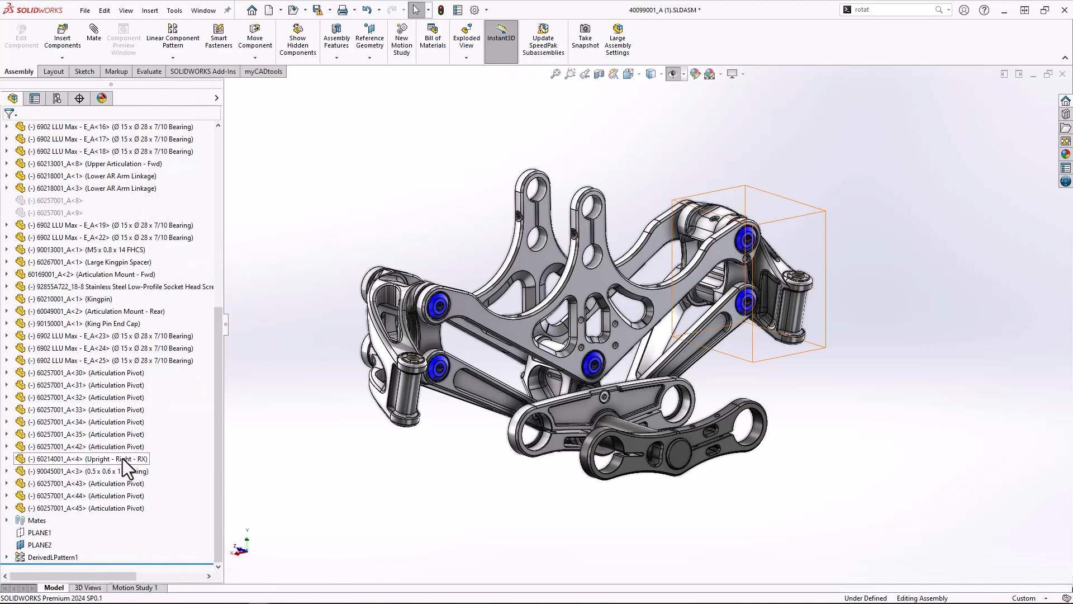
{"action": "left_click_drag", "start_coordinate": [122, 459], "coordinate": [110, 510]}
{"action": "left_click_drag", "start_coordinate": [124, 458], "coordinate": [114, 511]}
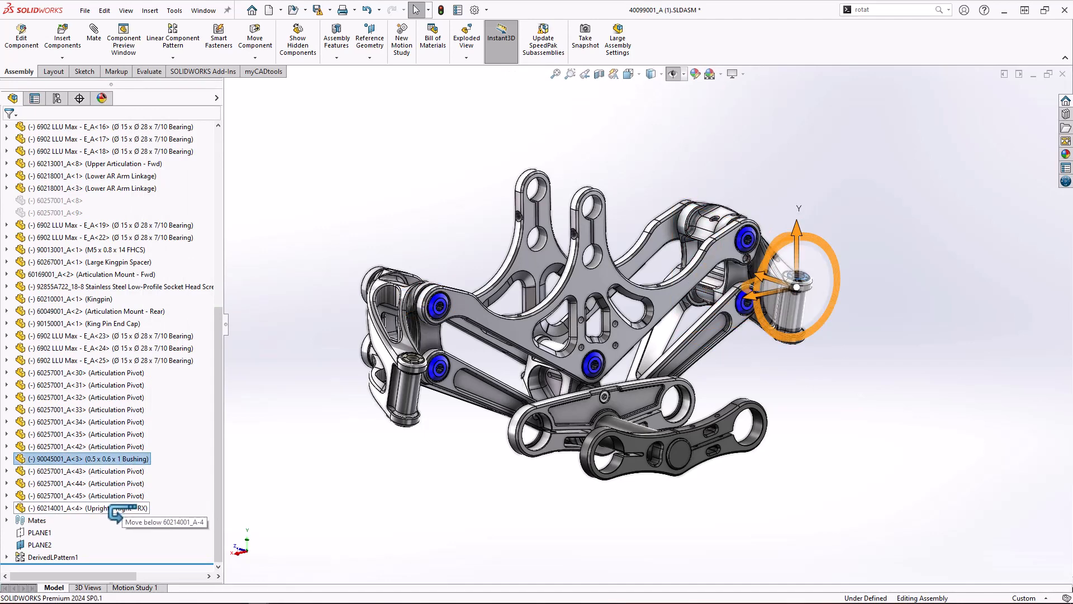
{"action": "left_click", "coordinate": [127, 374]}
{"action": "left_click", "coordinate": [124, 484], "text": "shift"}
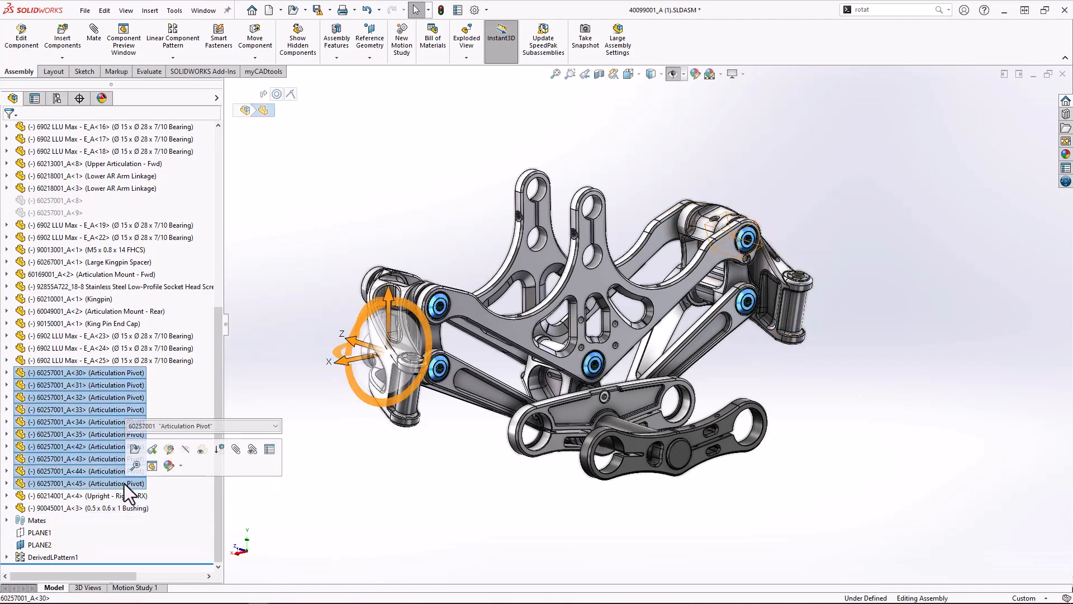
{"action": "left_click", "coordinate": [146, 383]}
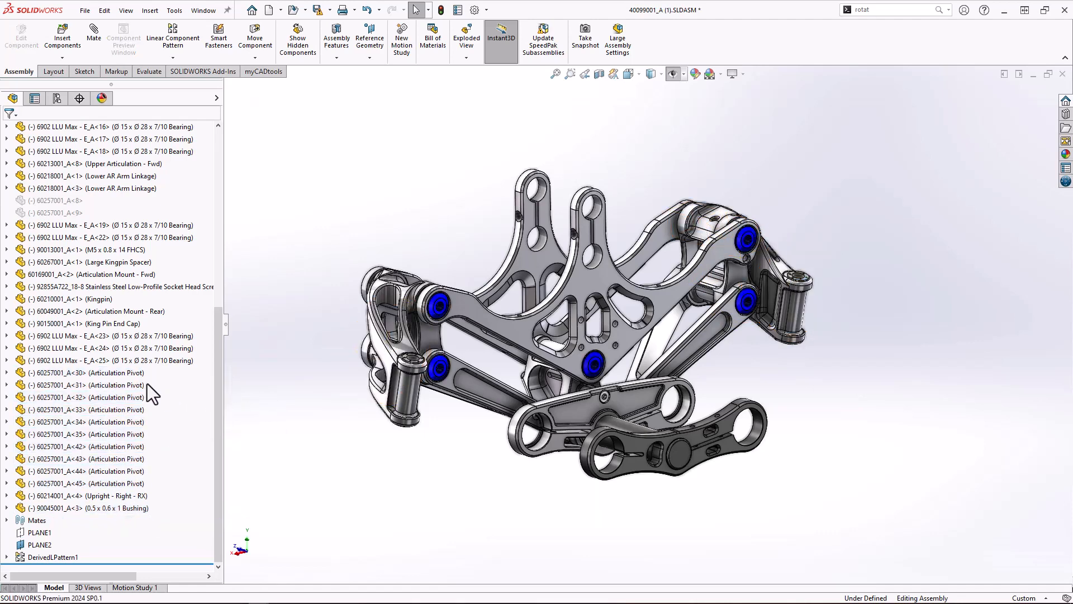
Step: Set the component reference of articulation pivot 60257001_A<30> to FRONT in its component properties
{"action": "left_click", "coordinate": [131, 373]}
{"action": "left_click", "coordinate": [293, 338]}
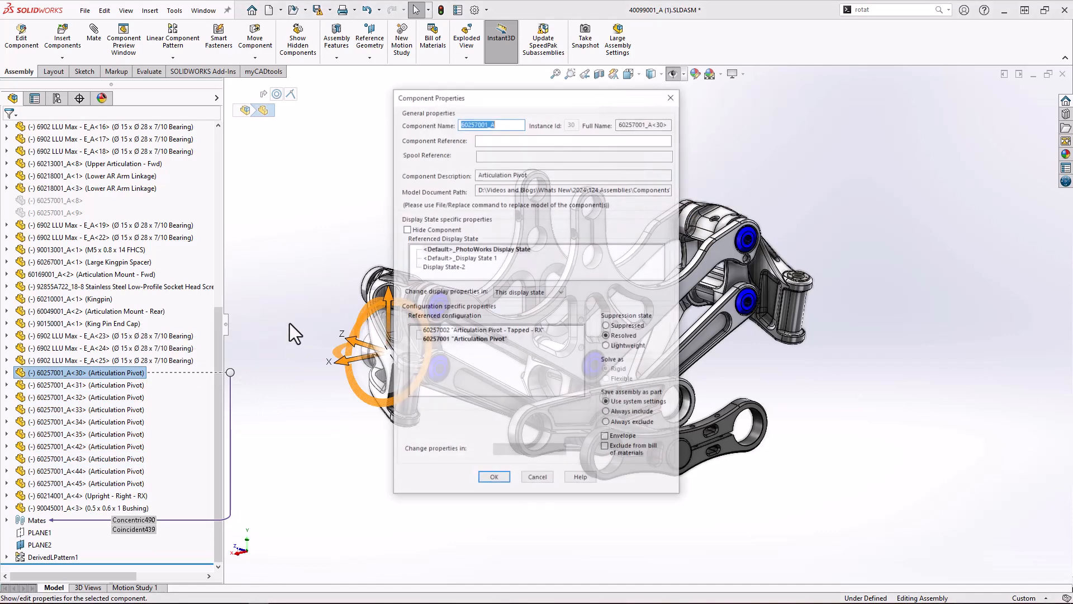
{"action": "left_click", "coordinate": [513, 140]}
{"action": "type", "text": "FRONT"}
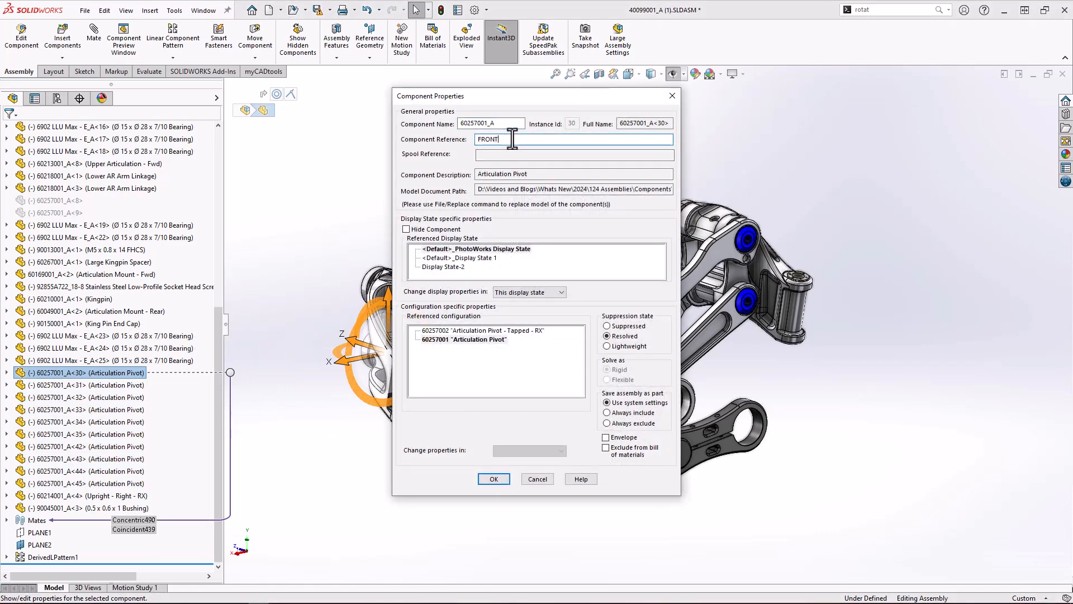
{"action": "left_click", "coordinate": [492, 481]}
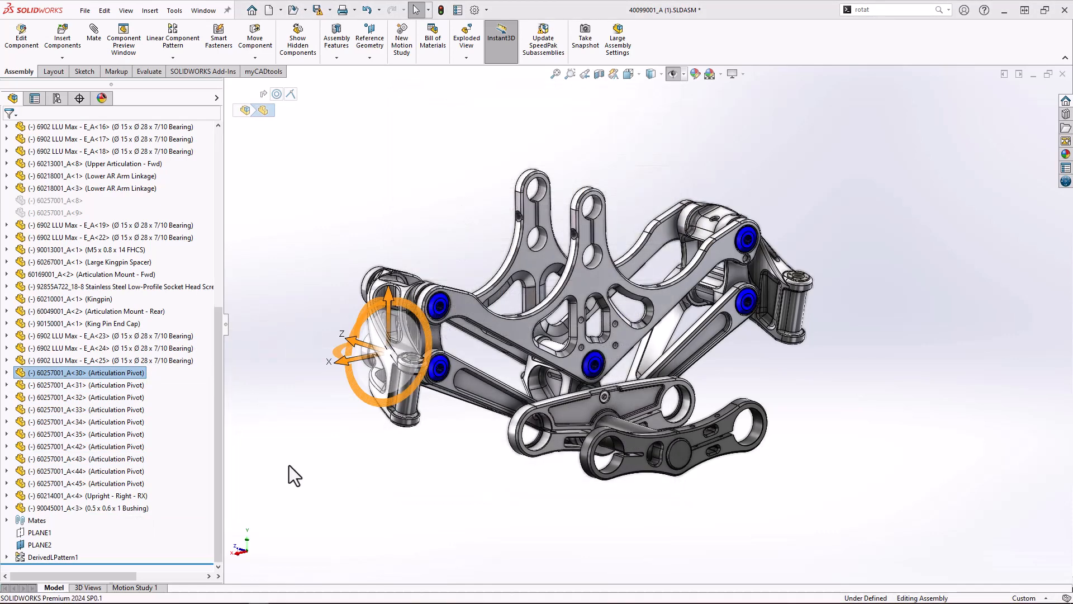
Step: Open the top-level assembly's Component References table for editing and enlarge it to show the articulation pivot rows
{"action": "left_click_drag", "start_coordinate": [220, 441], "coordinate": [222, 223]}
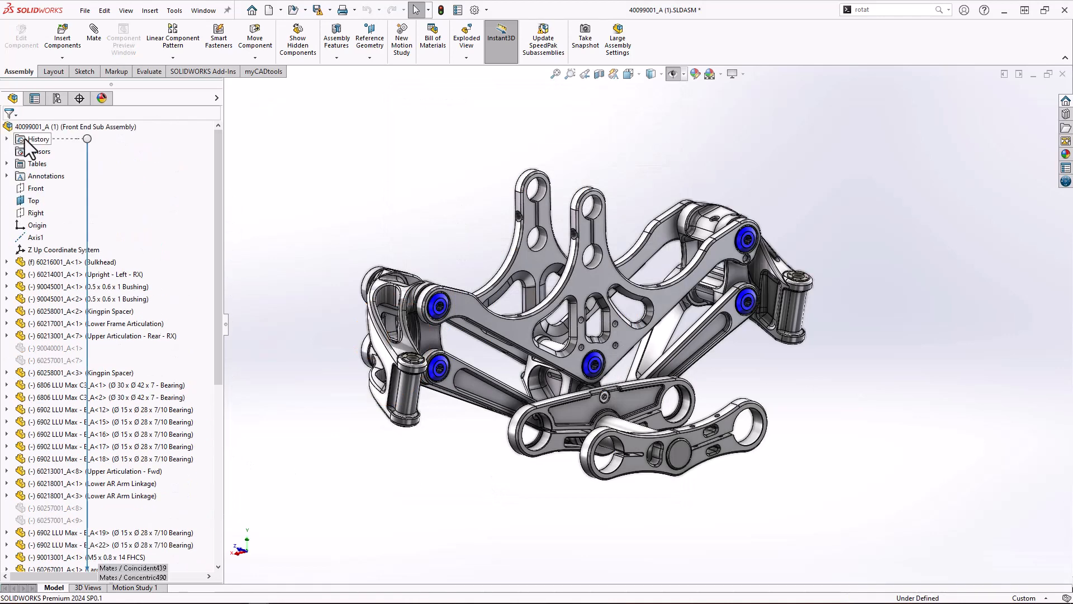
{"action": "right_click", "coordinate": [44, 127]}
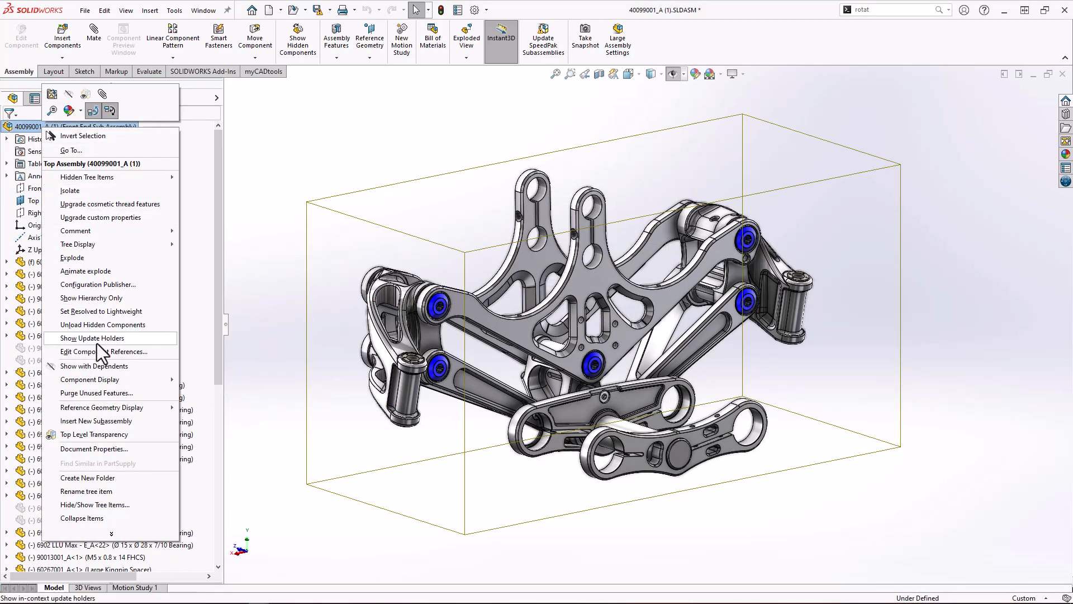
{"action": "left_click", "coordinate": [96, 350]}
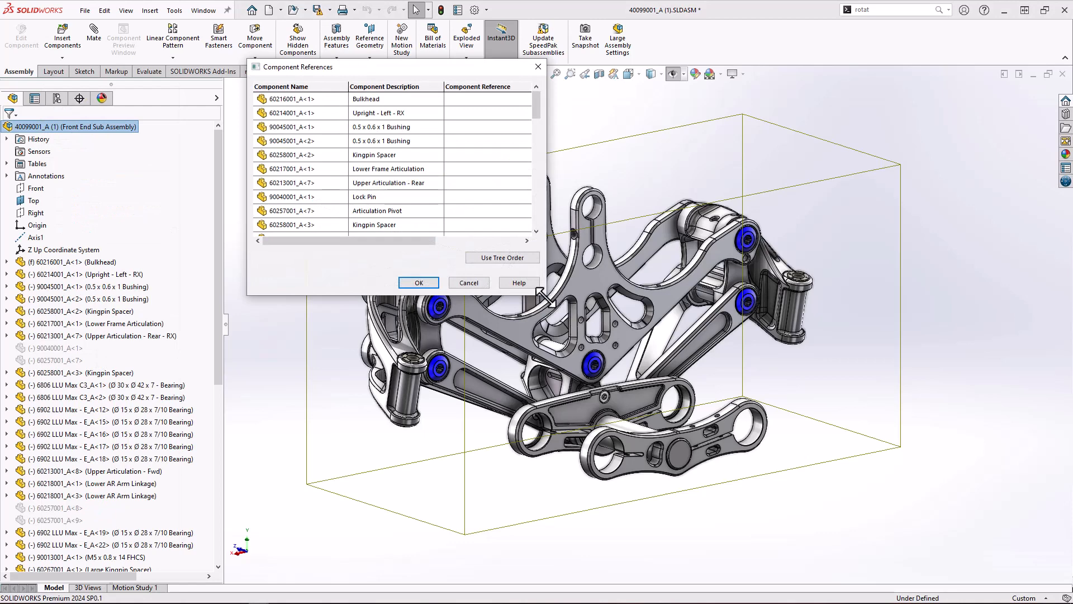
{"action": "left_click_drag", "start_coordinate": [539, 292], "coordinate": [810, 557]}
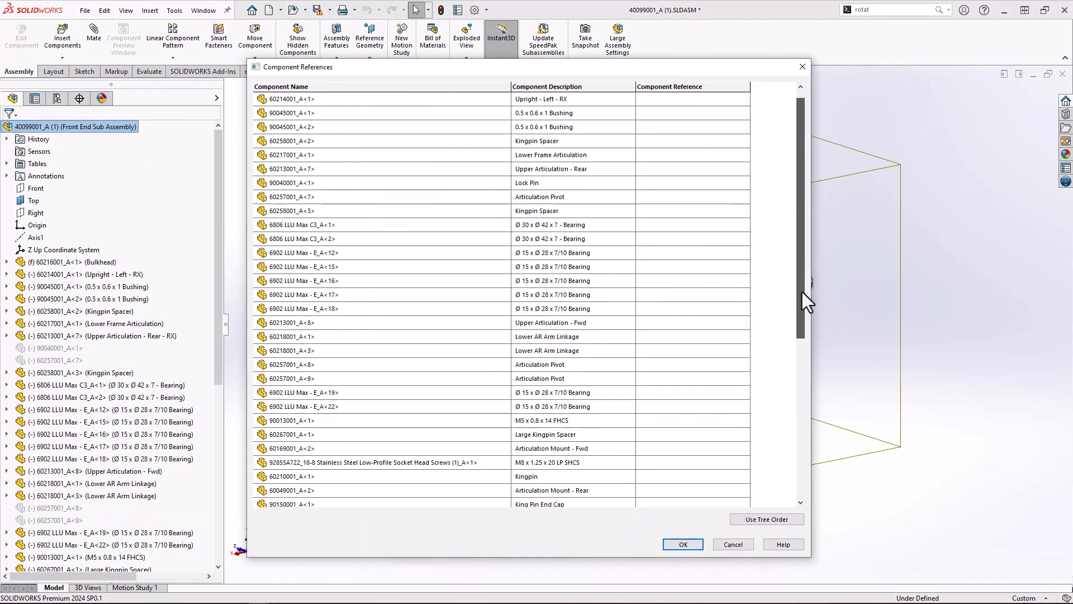
{"action": "left_click_drag", "start_coordinate": [803, 292], "coordinate": [797, 494]}
Step: Copy the FRONT reference from pivot <30> to articulation pivots <31> through <34>
{"action": "left_click", "coordinate": [666, 292]}
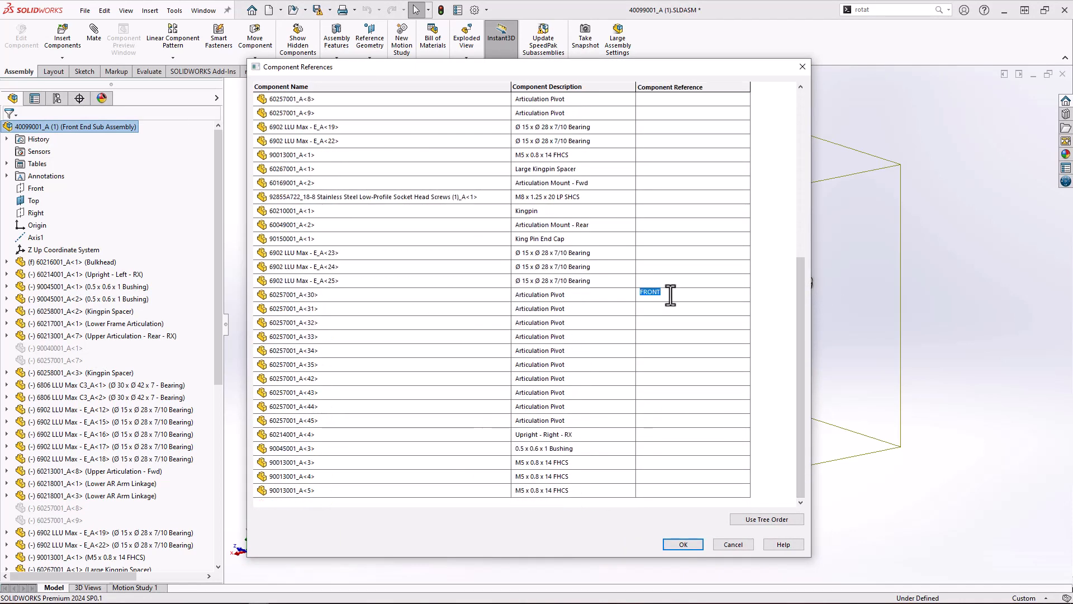
{"action": "key", "text": "ctrl+c"}
{"action": "left_click", "coordinate": [667, 307]}
{"action": "key", "text": "ctrl+v"}
{"action": "left_click", "coordinate": [666, 325]}
{"action": "key", "text": "ctrl+v"}
{"action": "left_click", "coordinate": [665, 340]}
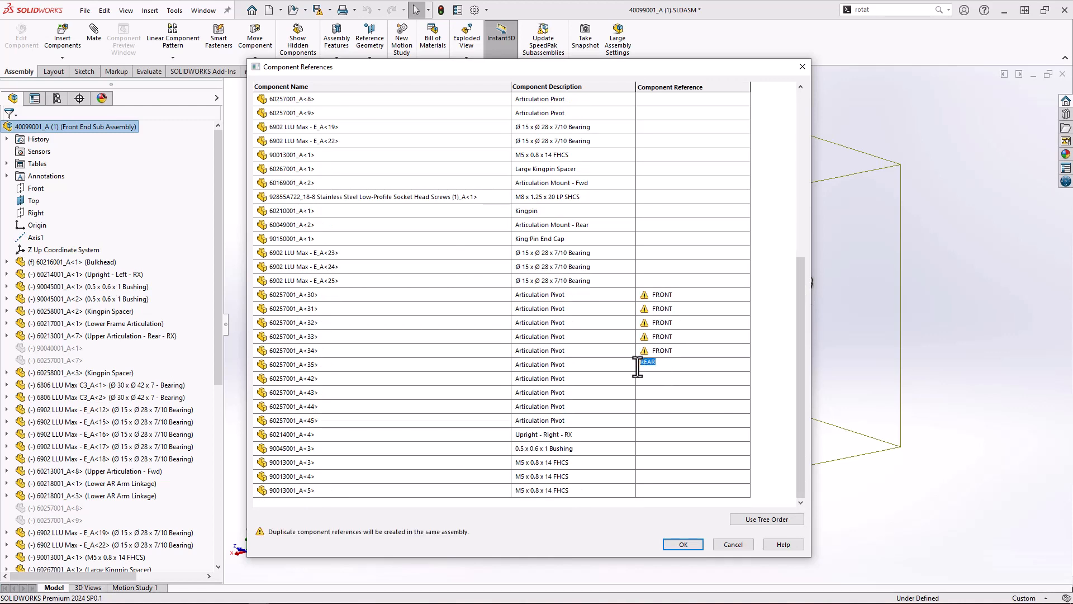
Step: Assign the reference REAR to articulation pivots <35> and <42> through <45>, apply the table, and check the pivots in the feature tree
{"action": "double_click", "coordinate": [640, 362]}
{"action": "left_click", "coordinate": [656, 410]}
{"action": "key", "text": "ctrl+v"}
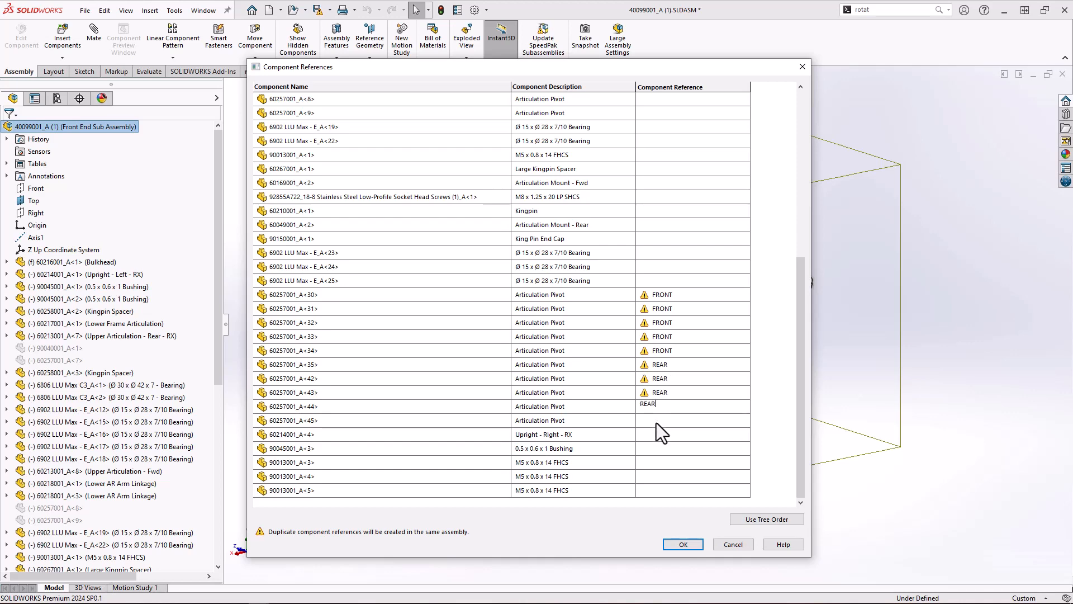
{"action": "left_click", "coordinate": [680, 422]}
{"action": "key", "text": "ctrl+v"}
{"action": "left_click", "coordinate": [685, 545]}
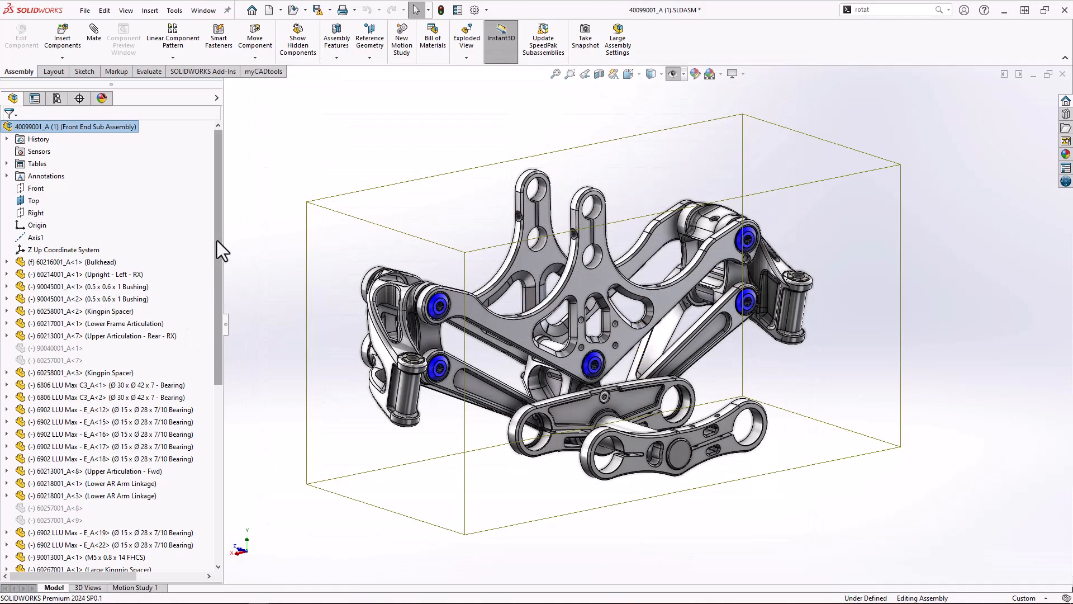
{"action": "left_click_drag", "start_coordinate": [217, 246], "coordinate": [223, 472]}
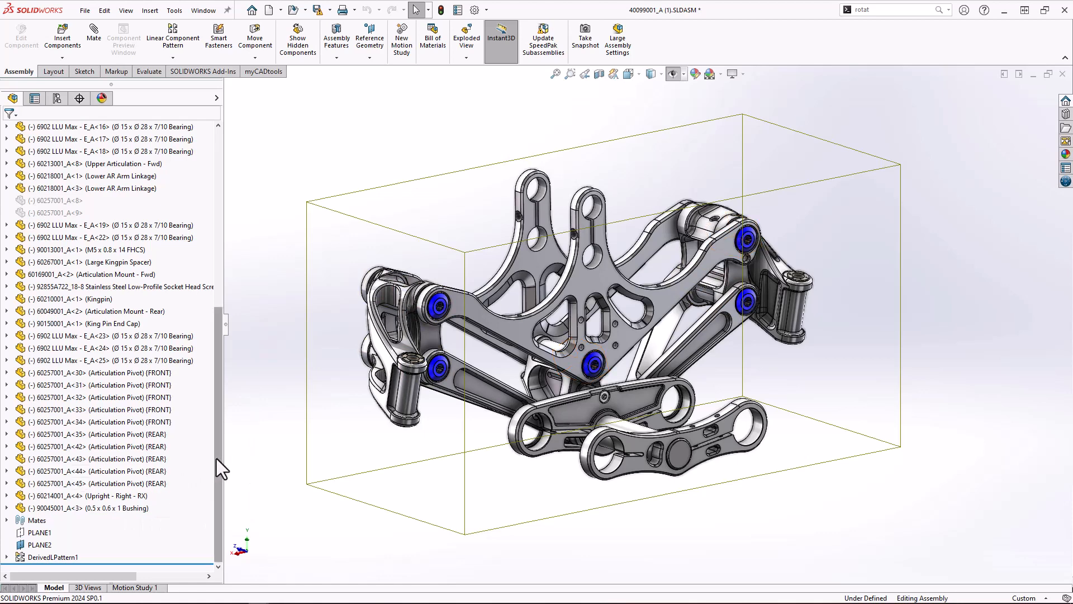
Step: Start Defeature on the assembly with the Silhouette method and load the rule set IP Classification Rule.slddrs
{"action": "type", "text": "s"}
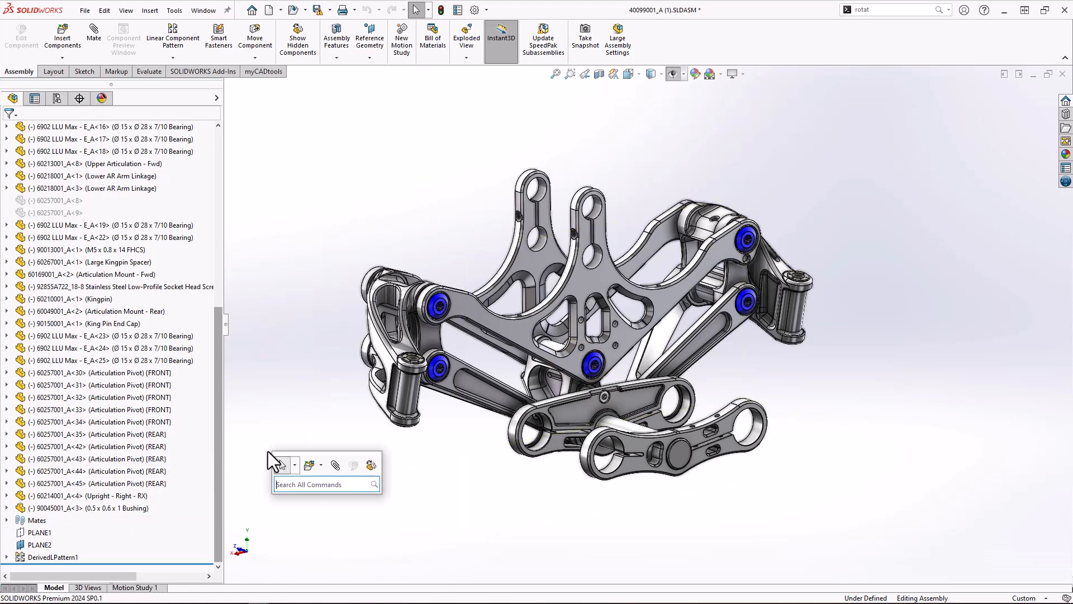
{"action": "type", "text": "defe"}
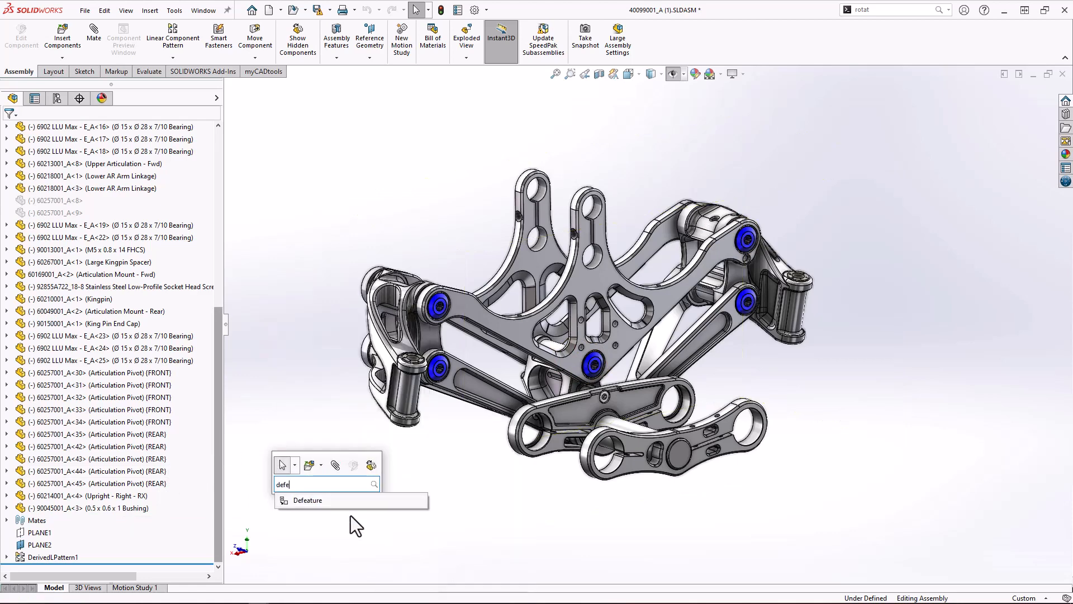
{"action": "left_click", "coordinate": [334, 501]}
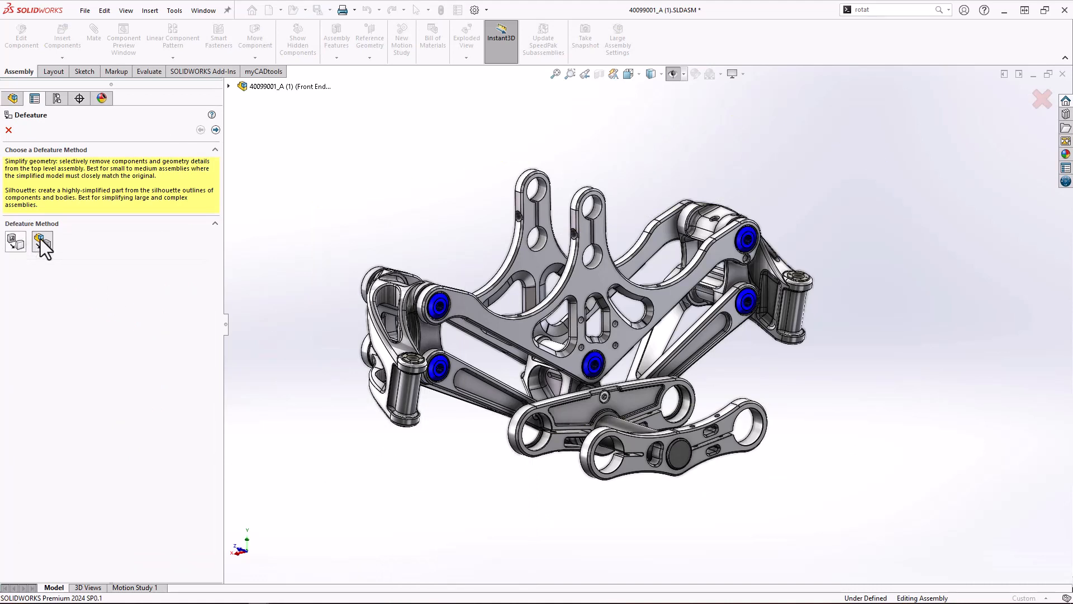
{"action": "left_click", "coordinate": [215, 130]}
{"action": "left_click", "coordinate": [97, 220]}
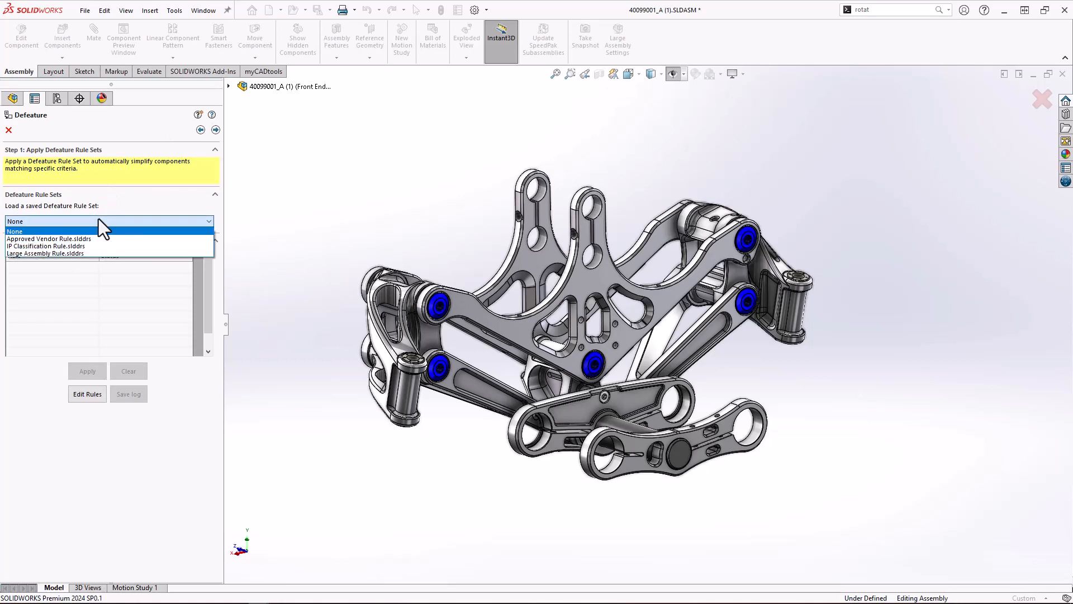
{"action": "left_click", "coordinate": [88, 246]}
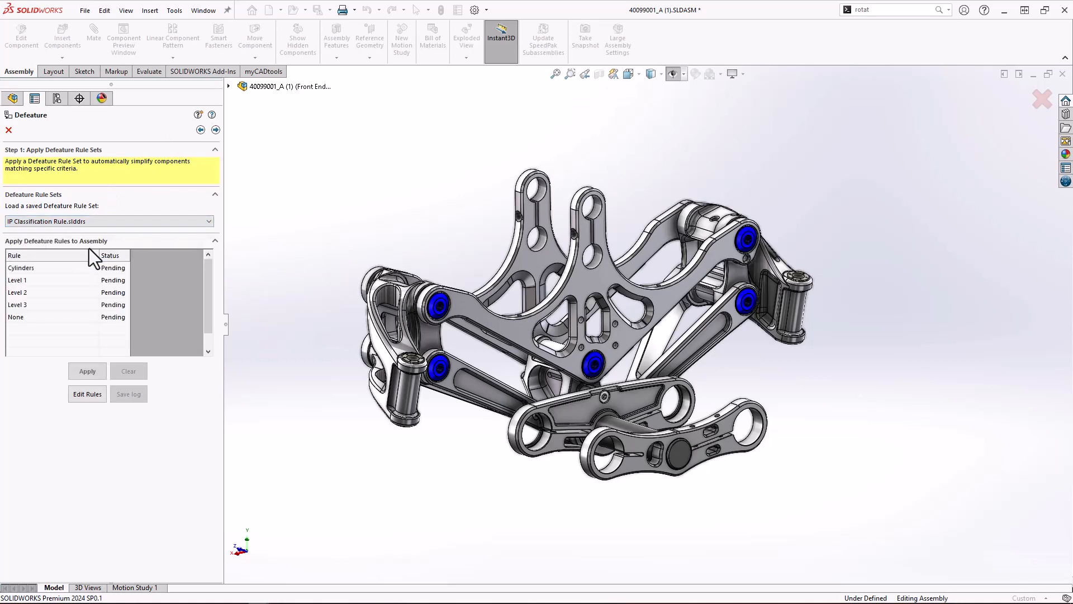
Step: Review the rules in the IP Classification rule set and the Category1 options for a new selection criterion, without adding a rule
{"action": "left_click", "coordinate": [92, 398]}
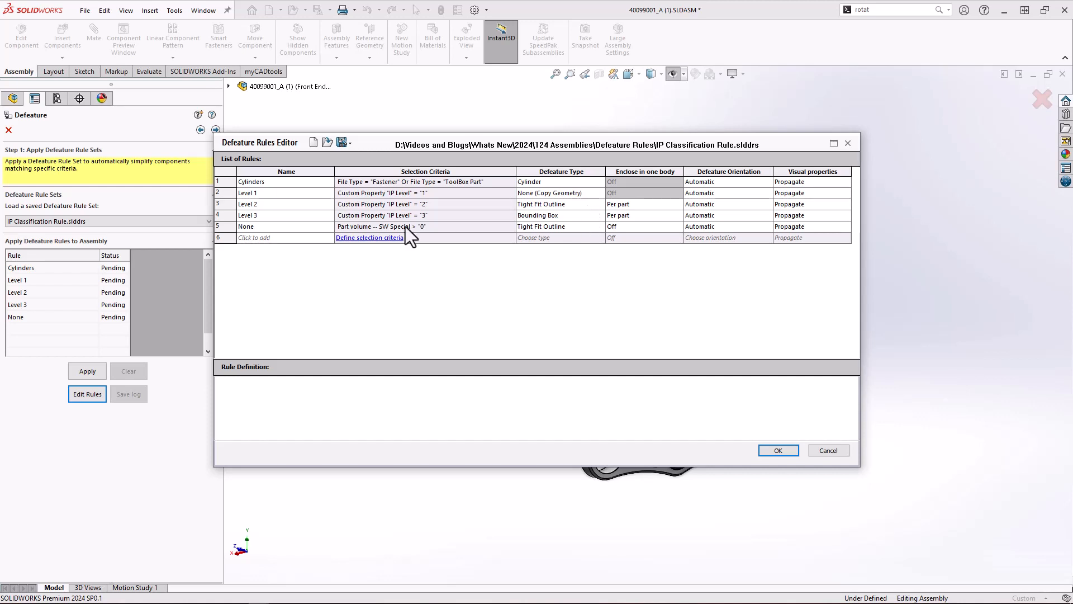
{"action": "left_click", "coordinate": [367, 238]}
{"action": "left_click", "coordinate": [465, 243]}
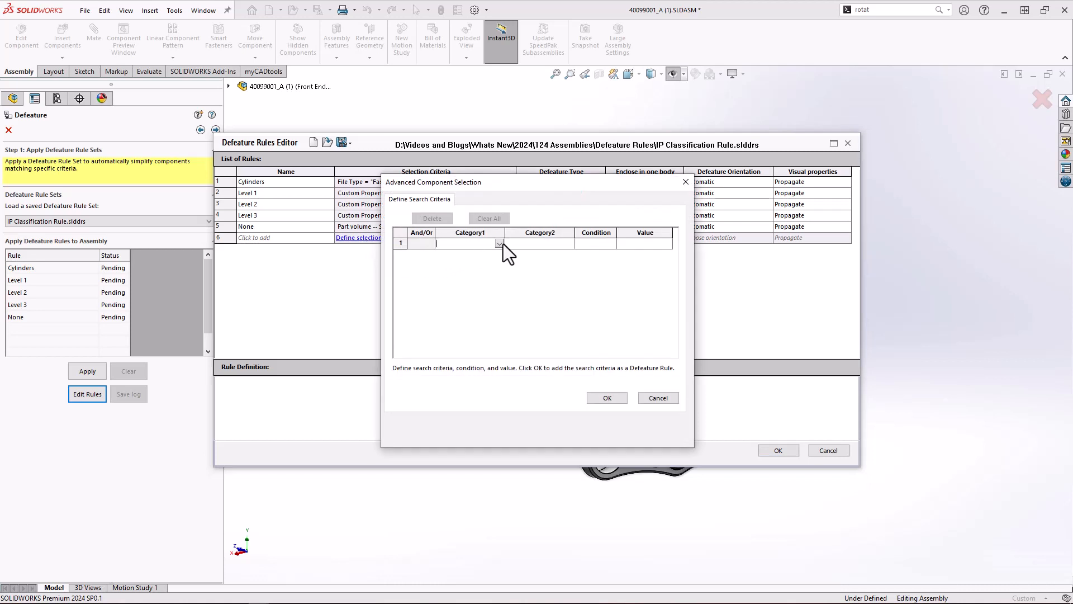
{"action": "left_click", "coordinate": [499, 244]}
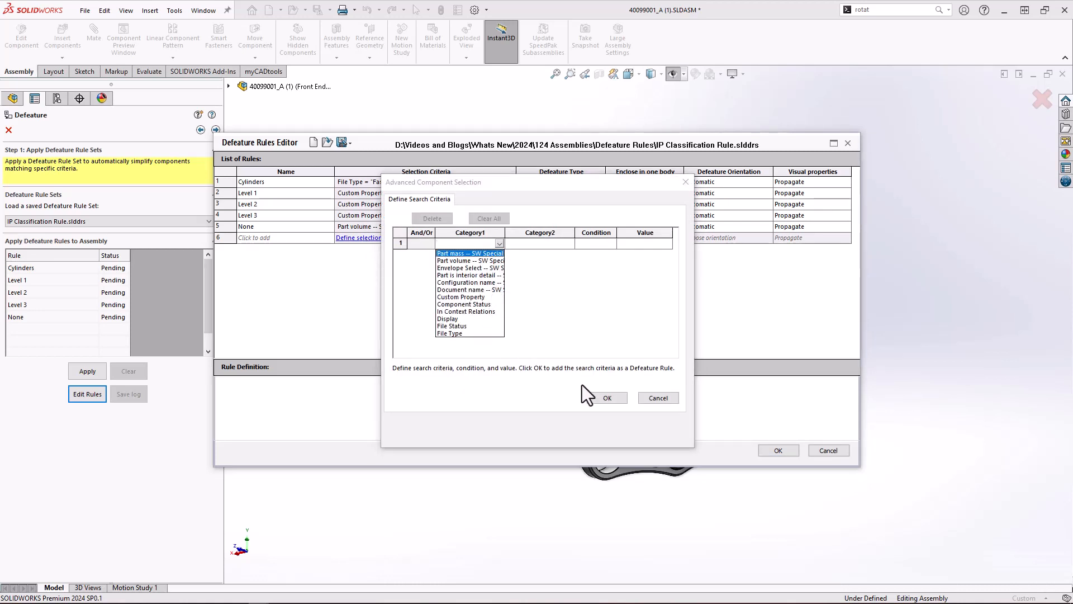
{"action": "left_click", "coordinate": [654, 397]}
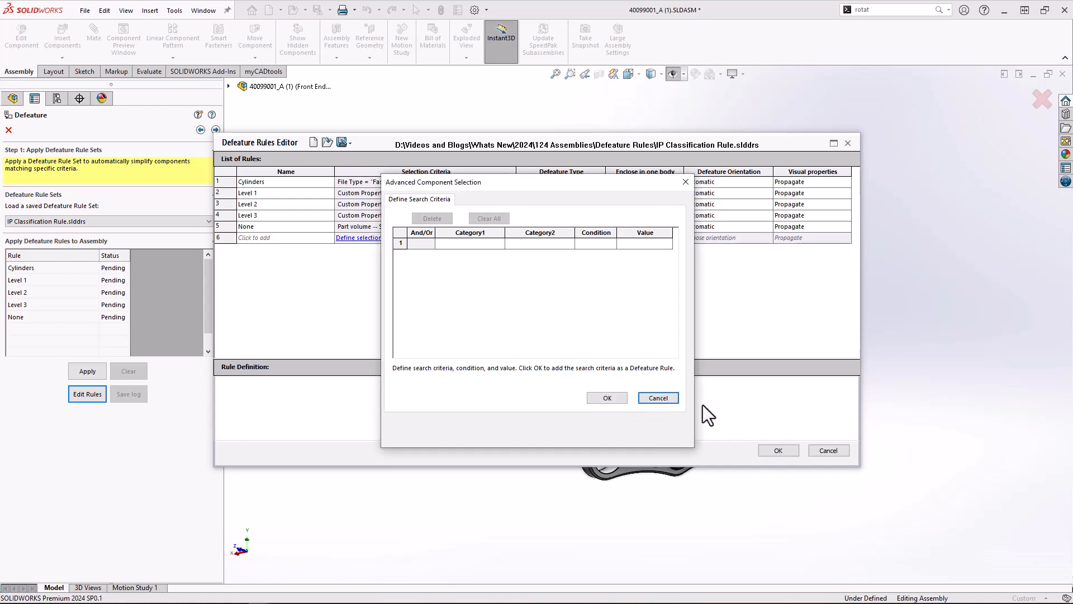
{"action": "left_click", "coordinate": [672, 401]}
{"action": "left_click", "coordinate": [782, 451]}
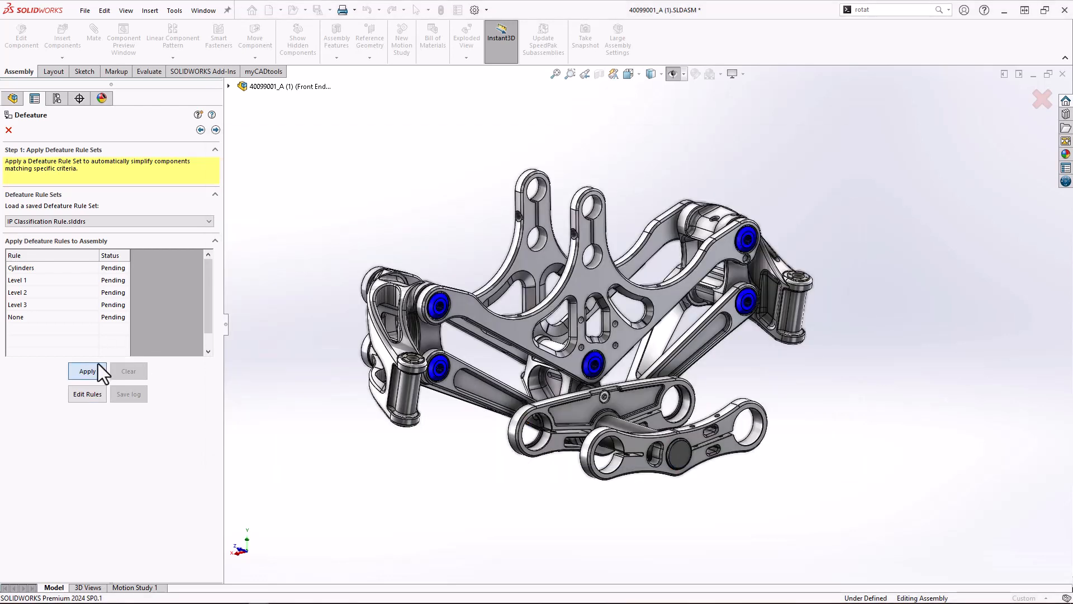
Step: Apply the IP Classification rules to the assembly, advance to the Defeature results options, and exit without saving a simplified model
{"action": "left_click", "coordinate": [99, 364]}
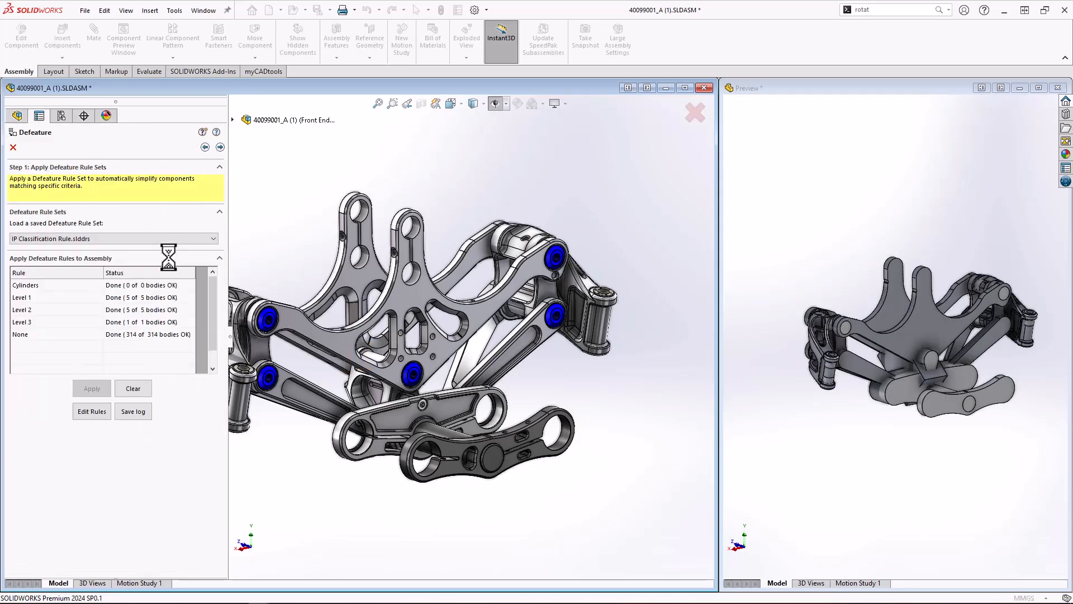
{"action": "mouse_move", "coordinate": [559, 378]}
{"action": "middle_mouse_down"}
{"action": "mouse_move", "coordinate": [652, 379]}
{"action": "mouse_move", "coordinate": [469, 378]}
{"action": "mouse_move", "coordinate": [718, 379]}
{"action": "mouse_move", "coordinate": [570, 391]}
{"action": "middle_mouse_up"}
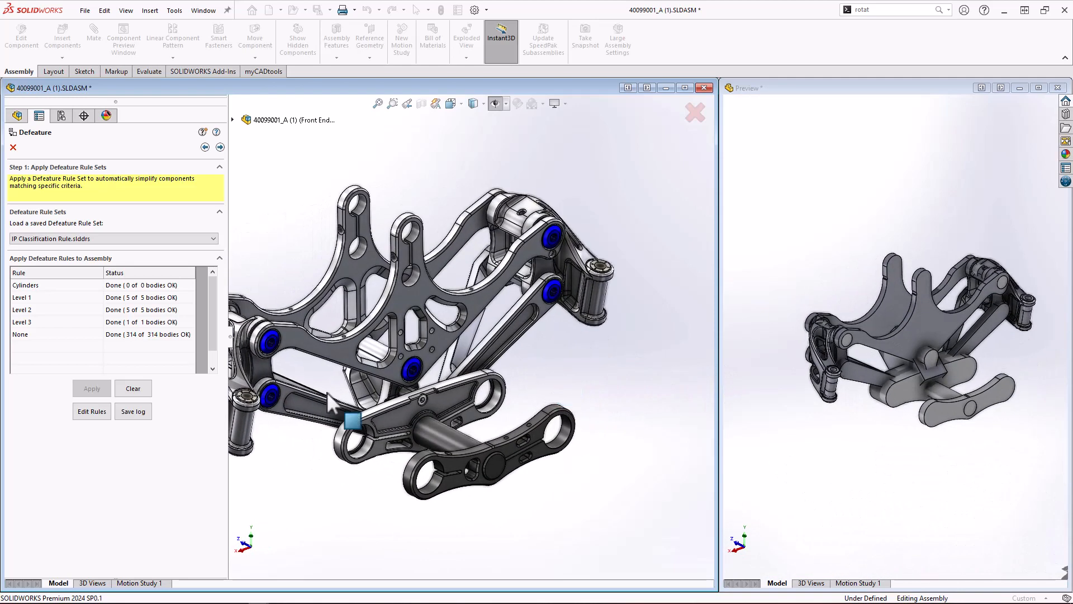
{"action": "left_click", "coordinate": [220, 147]}
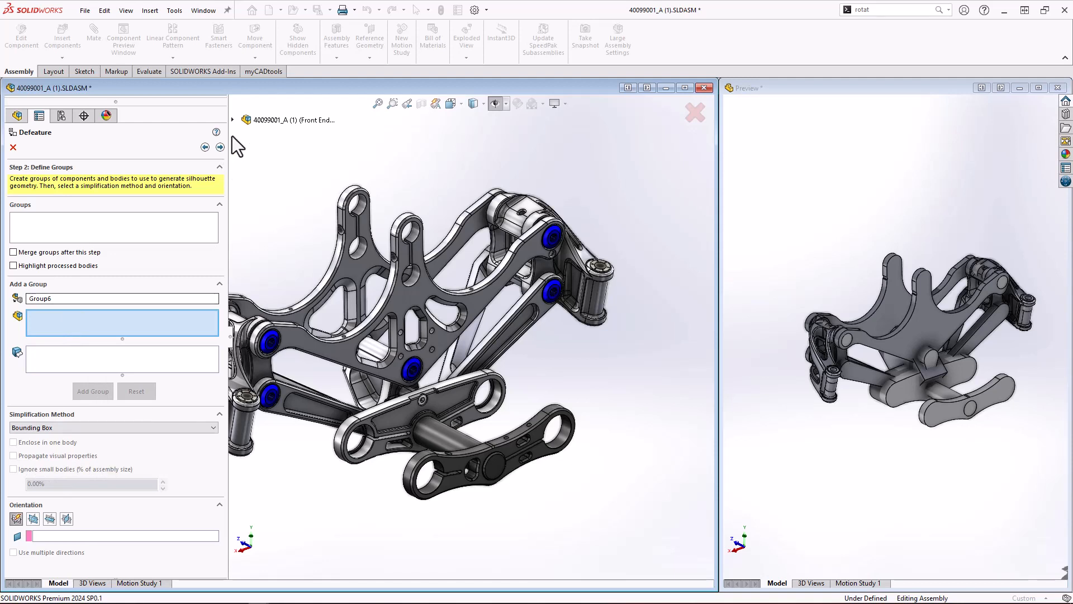
{"action": "left_click", "coordinate": [220, 147]}
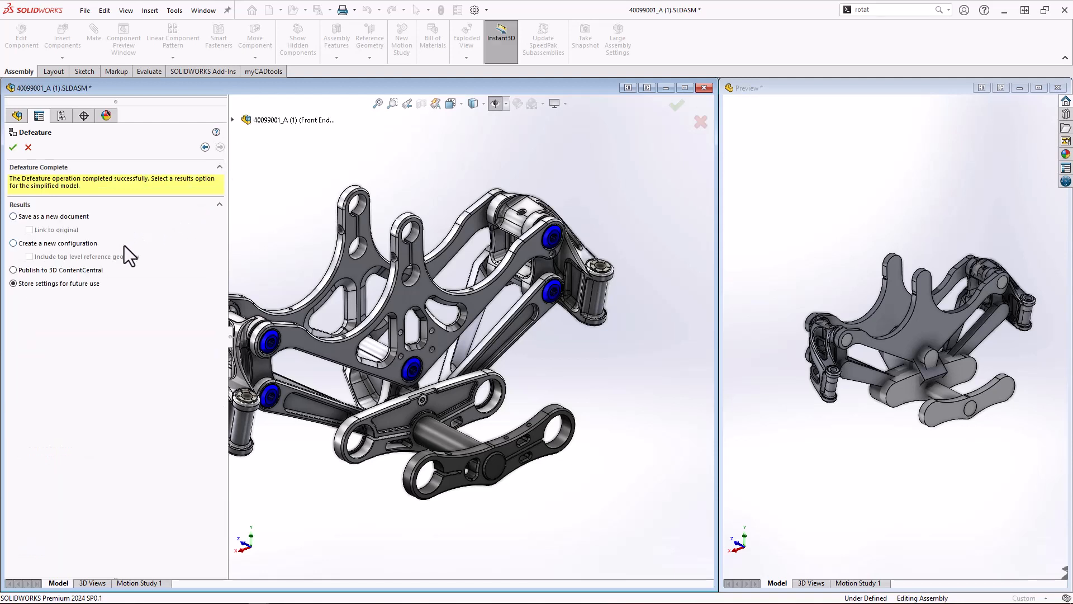
{"action": "left_click", "coordinate": [28, 148]}
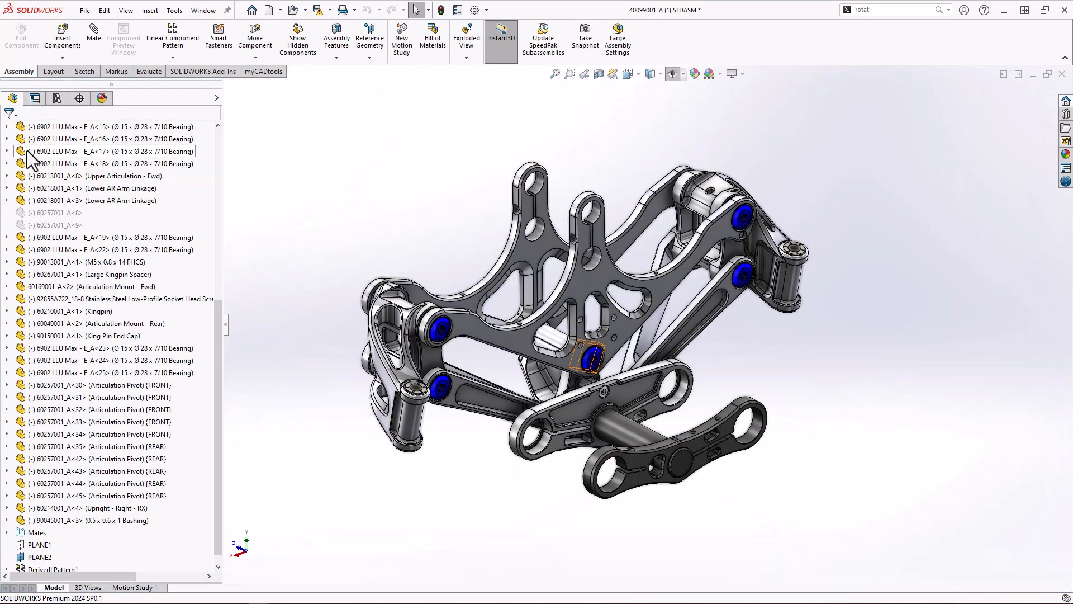
Step: Check the file formats available for saving a copy of the assembly, and leave without saving
{"action": "left_click", "coordinate": [85, 11]}
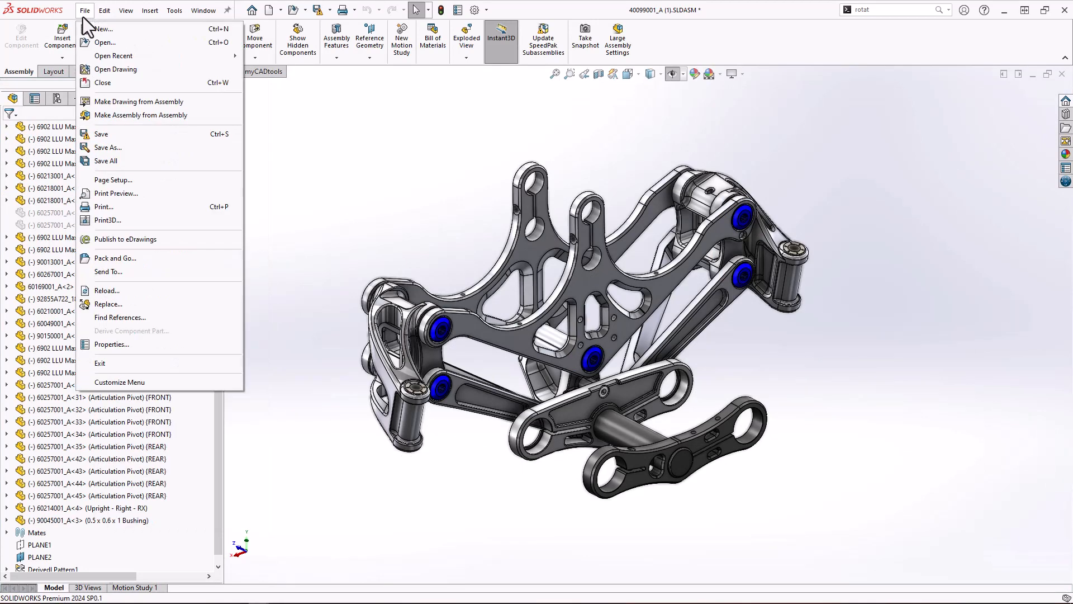
{"action": "left_click", "coordinate": [108, 148]}
{"action": "left_click", "coordinate": [560, 433]}
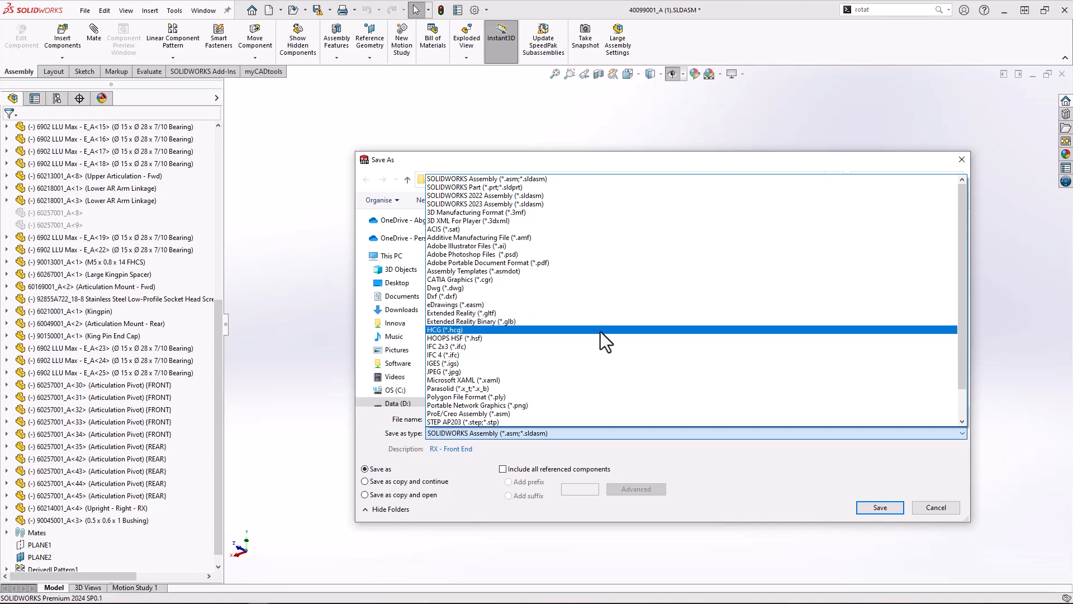
{"action": "left_click", "coordinate": [935, 508]}
{"action": "left_click", "coordinate": [934, 508]}
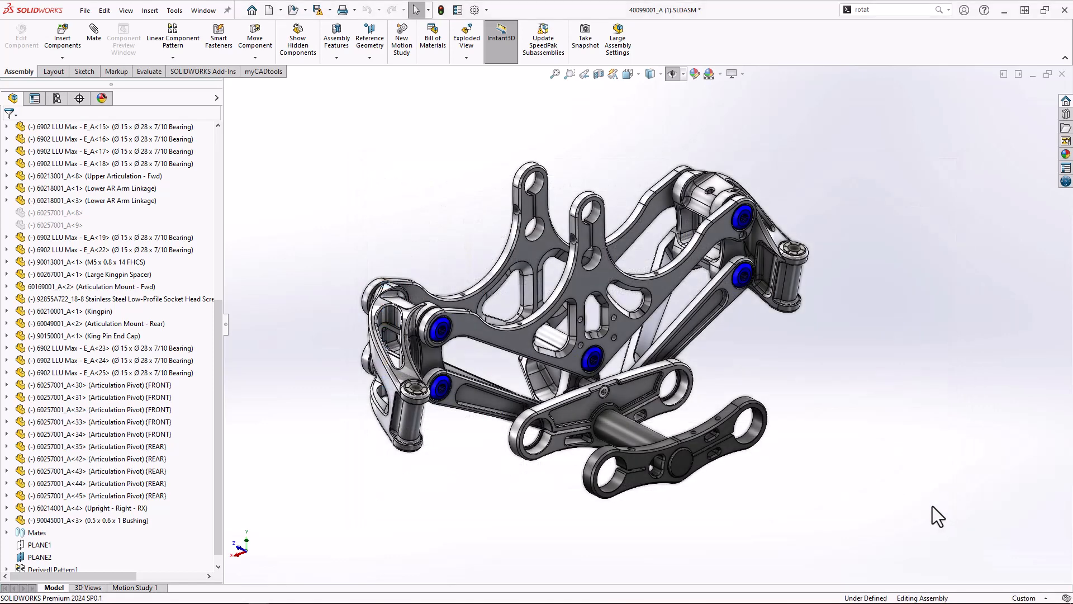
Step: Open 40099001.STEP from the STEP folder with Enable Filter switched on
{"action": "left_click", "coordinate": [291, 10]}
{"action": "double_click", "coordinate": [389, 152]}
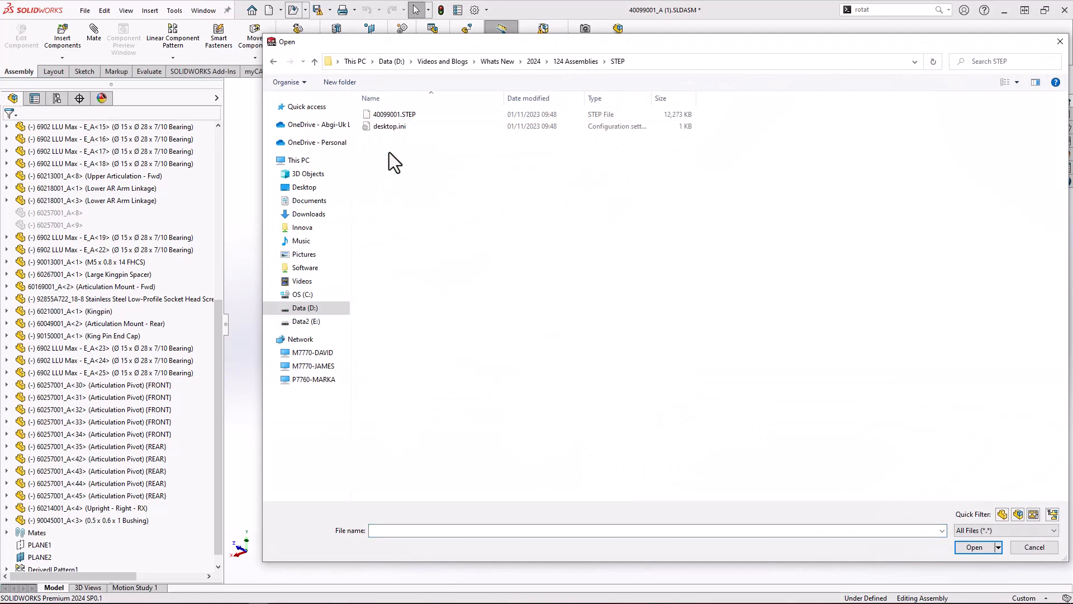
{"action": "left_click", "coordinate": [393, 114]}
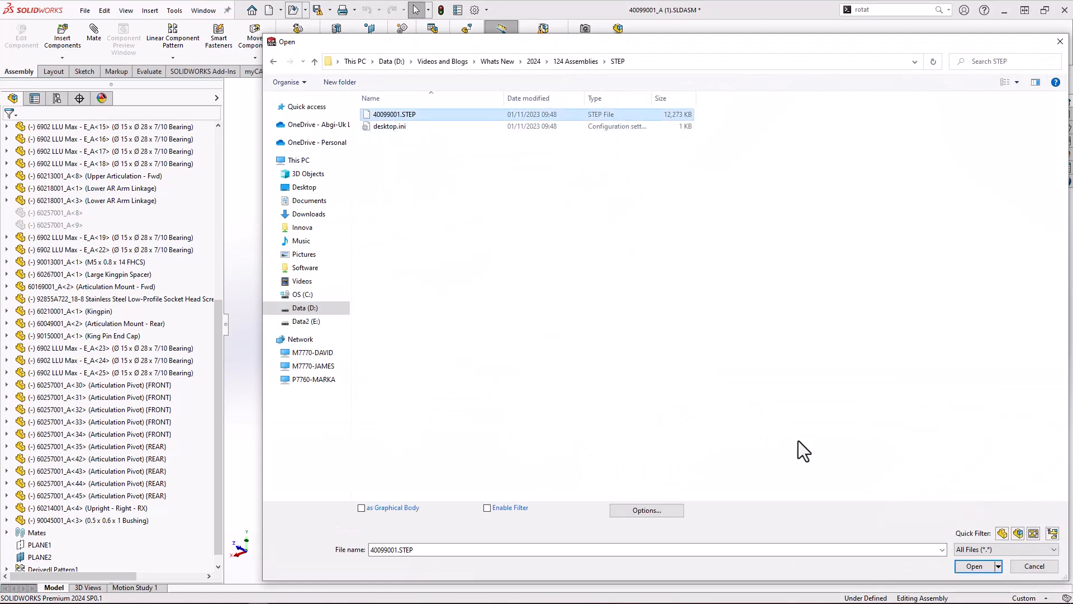
{"action": "left_click", "coordinate": [502, 511]}
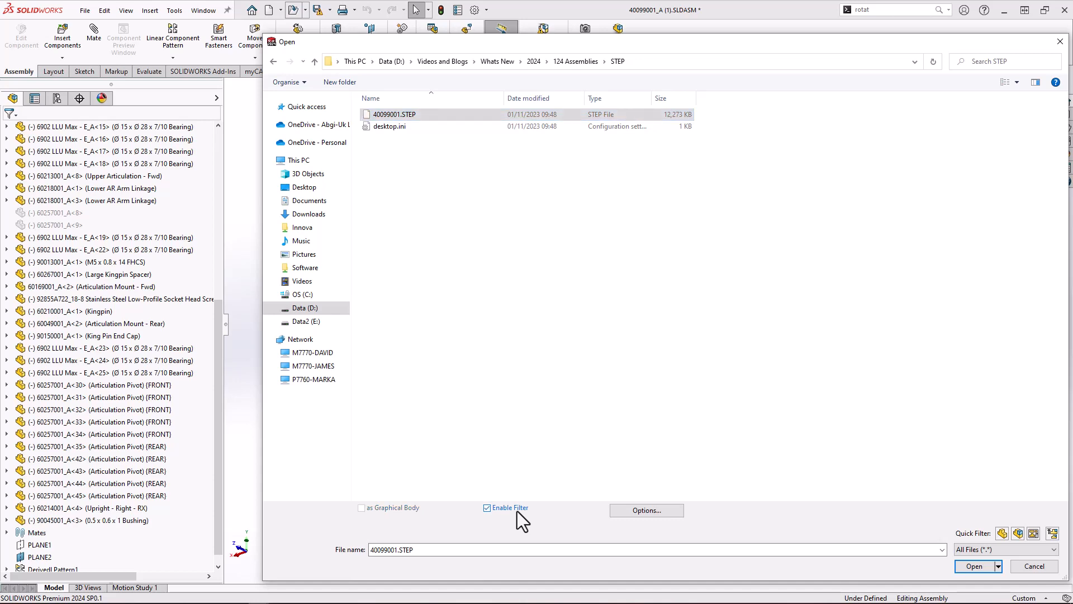
{"action": "left_click", "coordinate": [974, 566]}
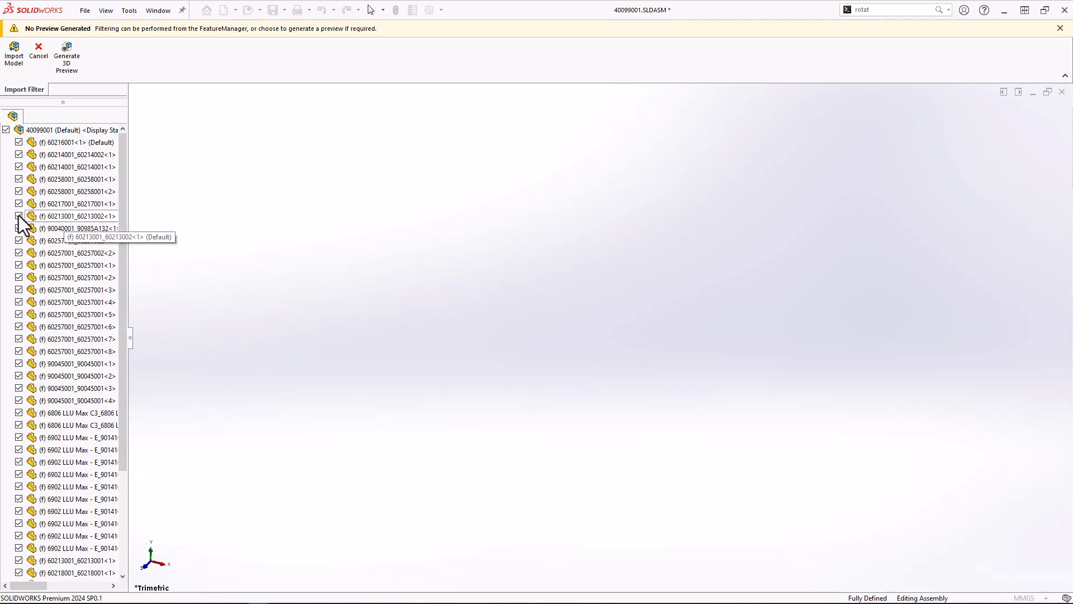
Step: Include only component 60213001_60213002<1> in the import filter, generate its 3D preview, and import it
{"action": "left_click", "coordinate": [6, 129]}
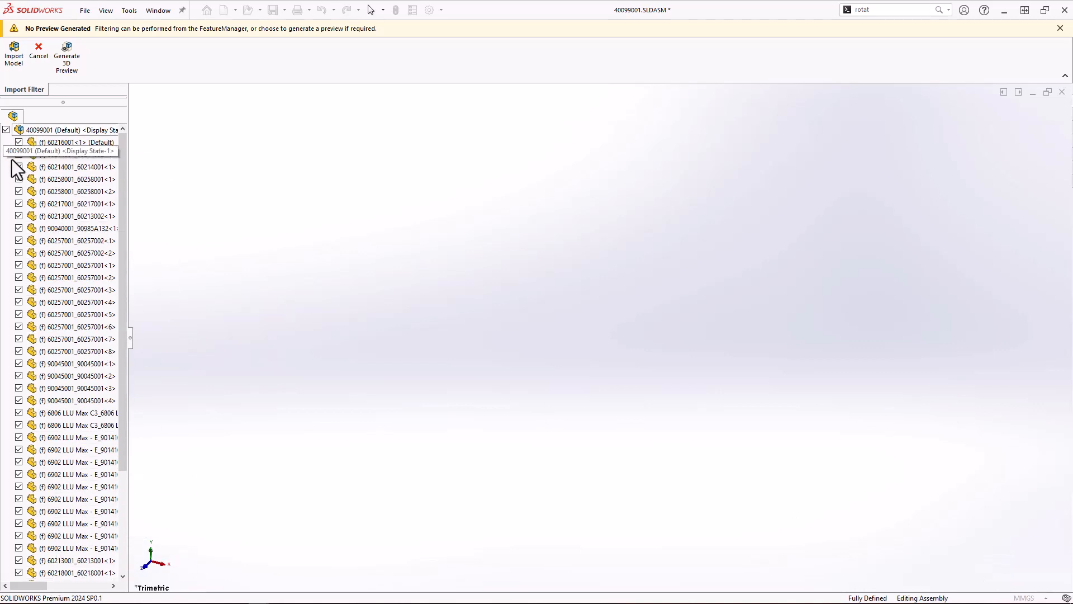
{"action": "left_click", "coordinate": [19, 215]}
{"action": "left_click", "coordinate": [68, 58]}
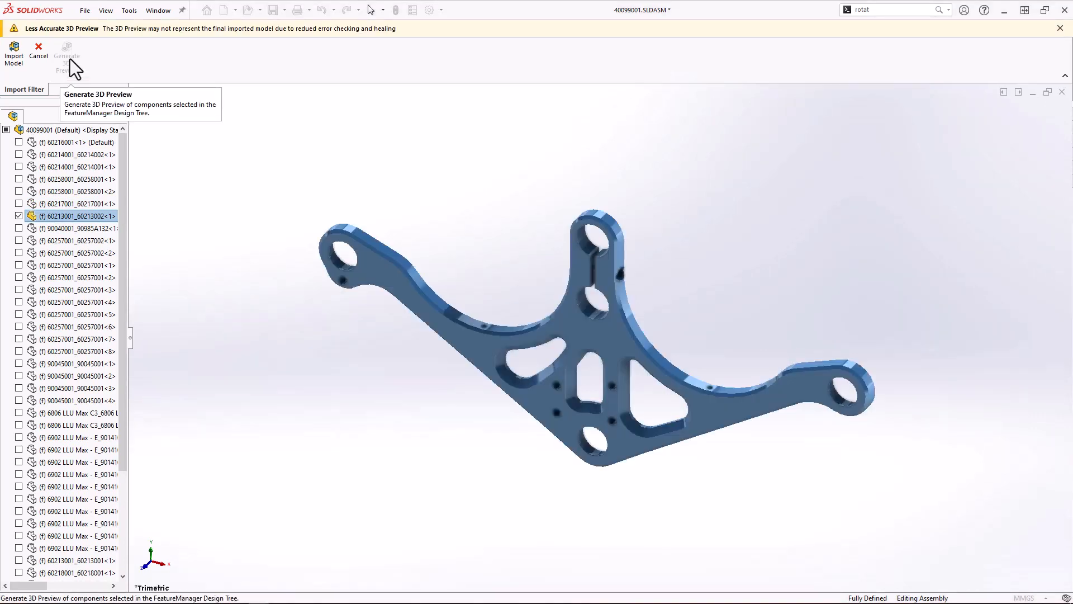
{"action": "left_click", "coordinate": [15, 50]}
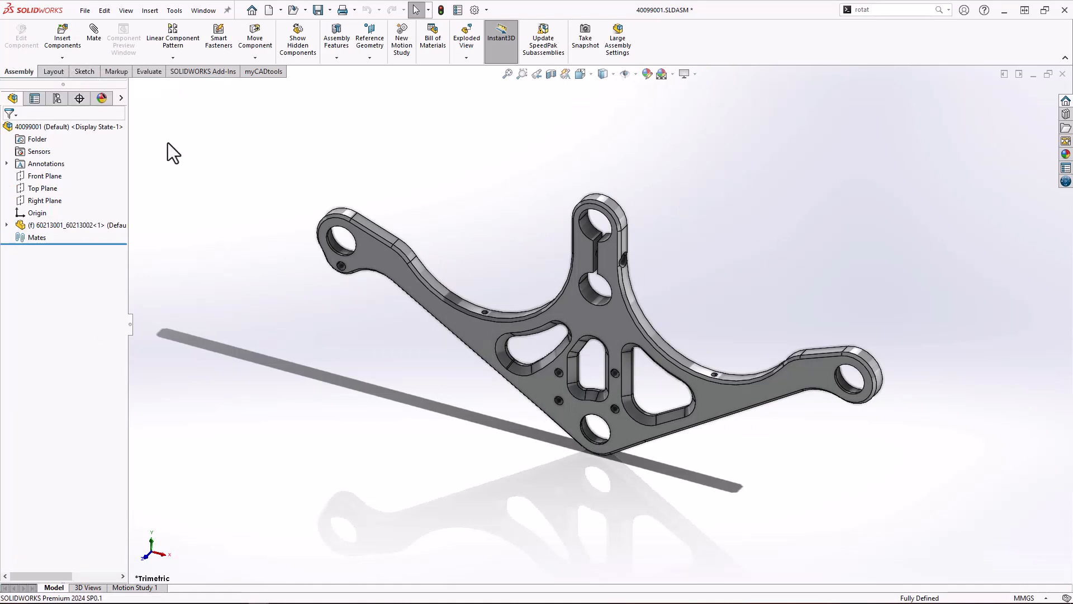
Step: Open the assembly RX Rear Wheel_A (1).SLDASM from the 124 Assemblies folder
{"action": "left_click", "coordinate": [293, 10]}
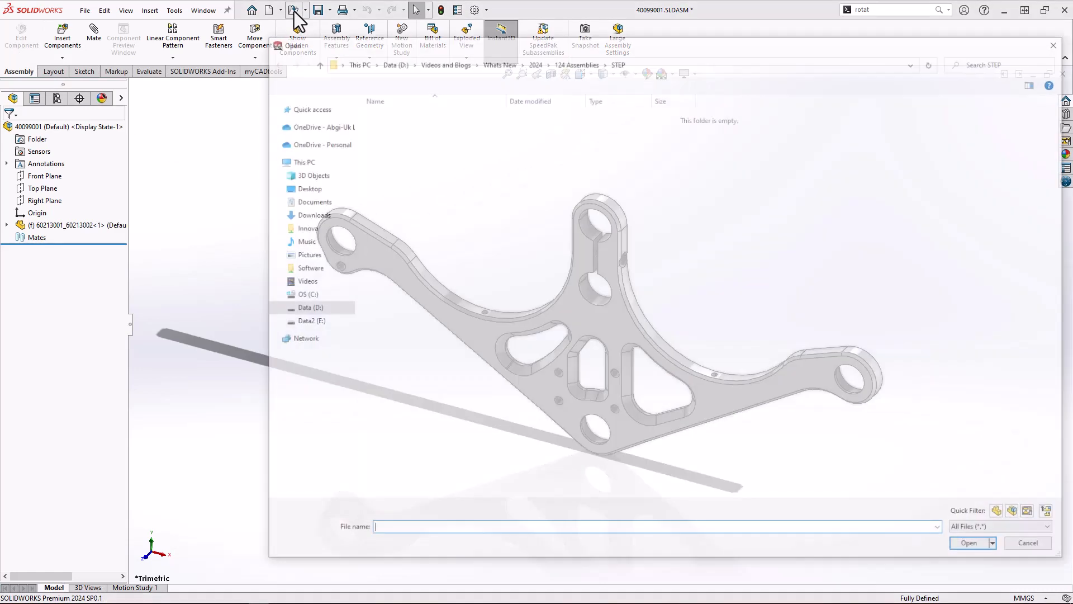
{"action": "left_click", "coordinate": [574, 63]}
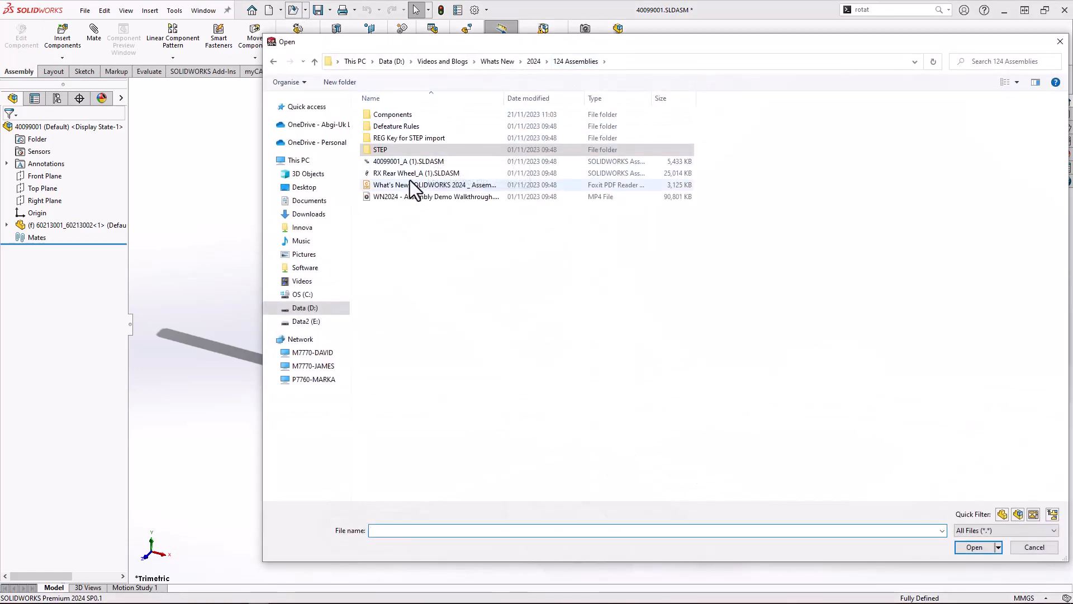
{"action": "double_click", "coordinate": [410, 181]}
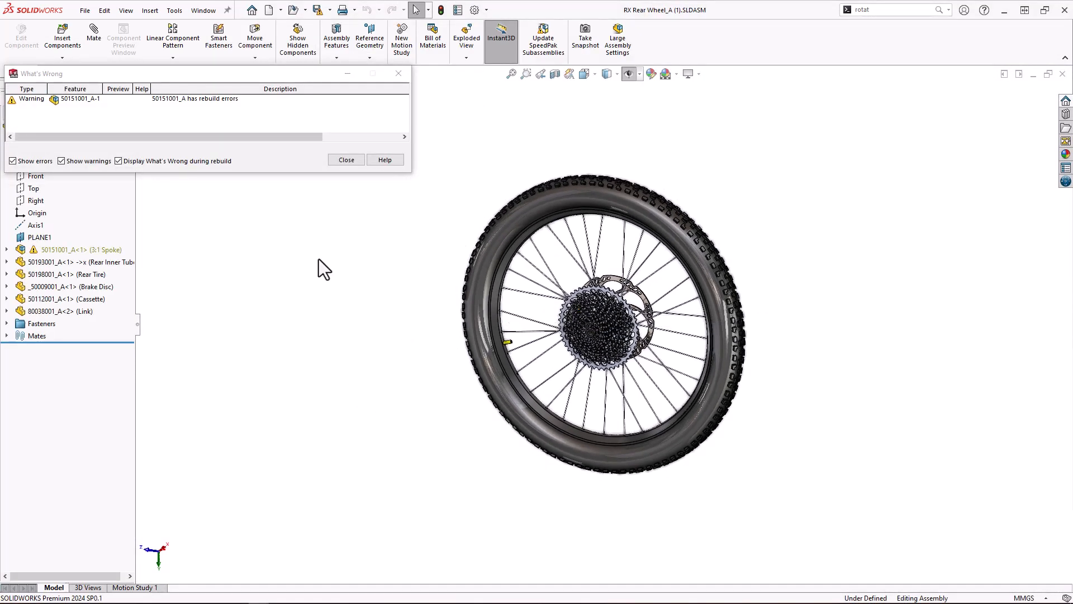
Step: Inspect the Direction 1 reference of LocalCirPattern2 in subassembly 50151001_A, dismiss the error report, and exit without changing the pattern
{"action": "left_click", "coordinate": [7, 250]}
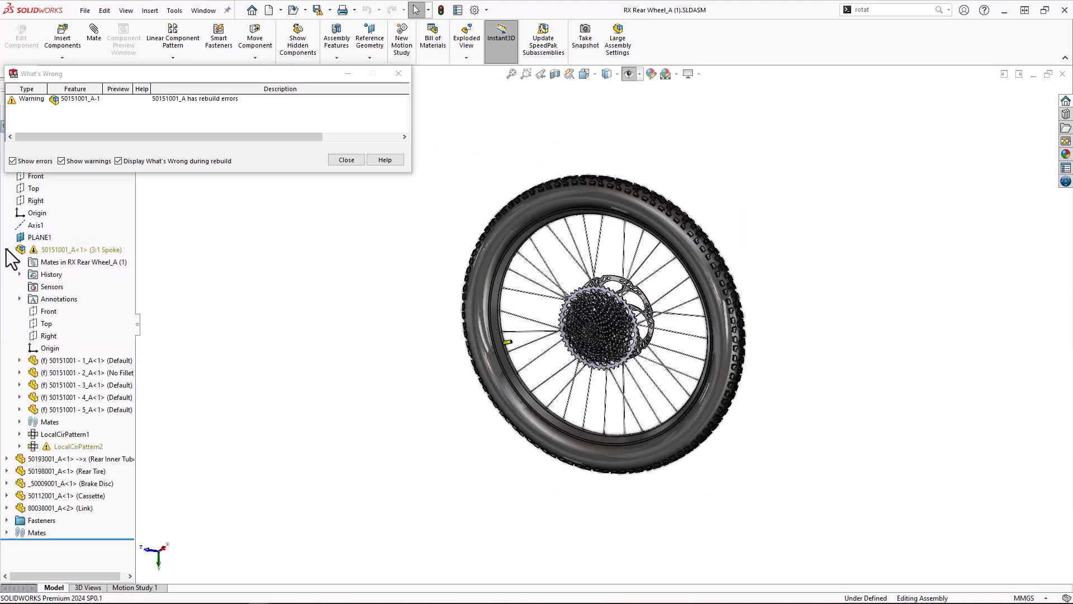
{"action": "right_click", "coordinate": [73, 446]}
{"action": "left_click", "coordinate": [69, 389]}
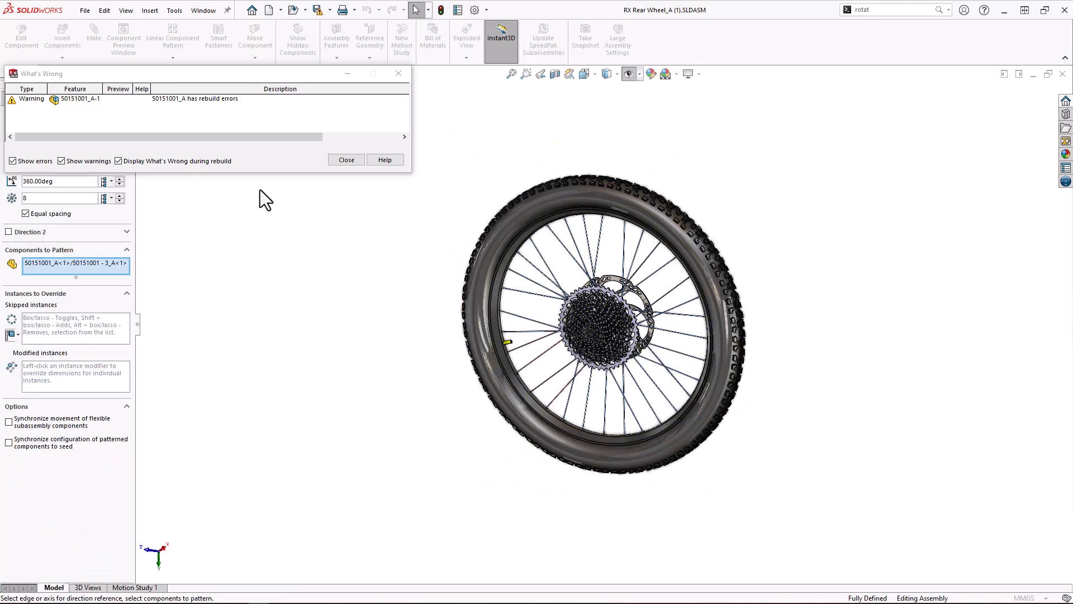
{"action": "left_click", "coordinate": [350, 162]}
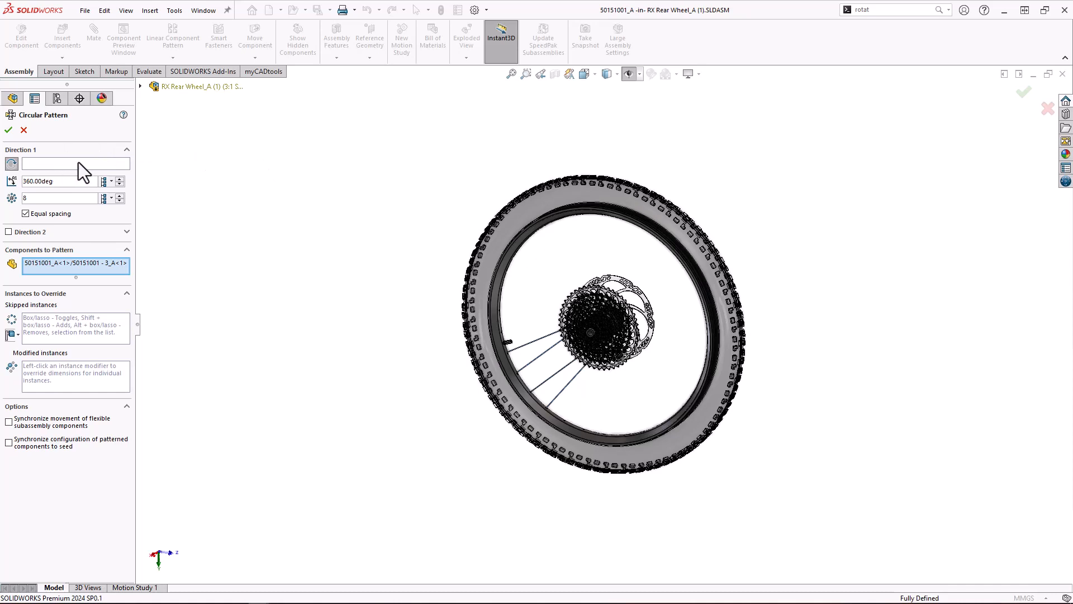
{"action": "left_click", "coordinate": [24, 130]}
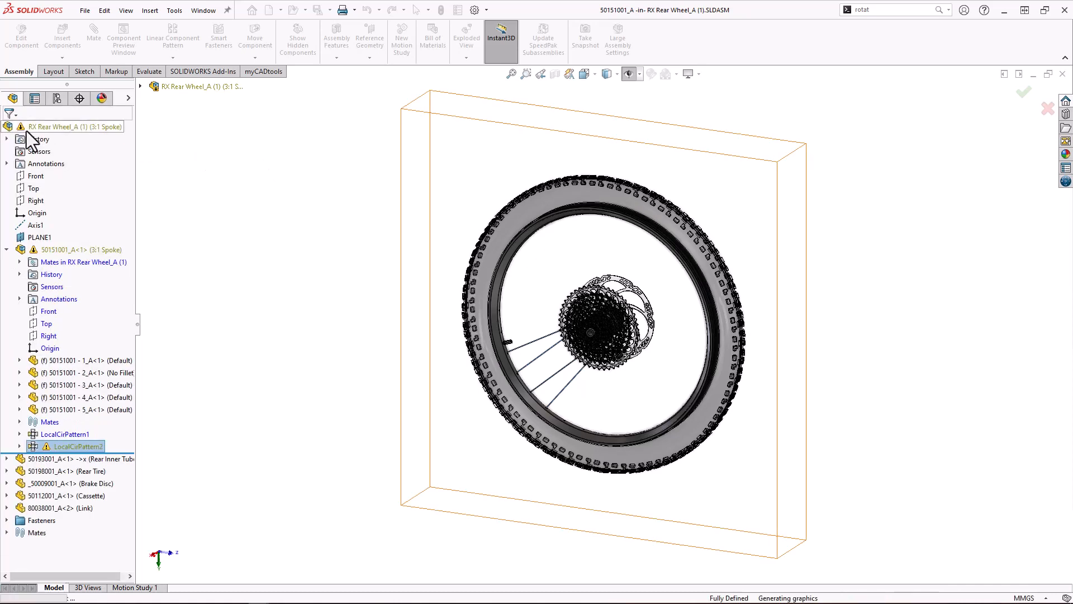
Step: Auto-repair the missing direction reference of LocalCirPattern2 in subassembly 50151001_A and rebuild the wheel assembly
{"action": "right_click", "coordinate": [83, 447]}
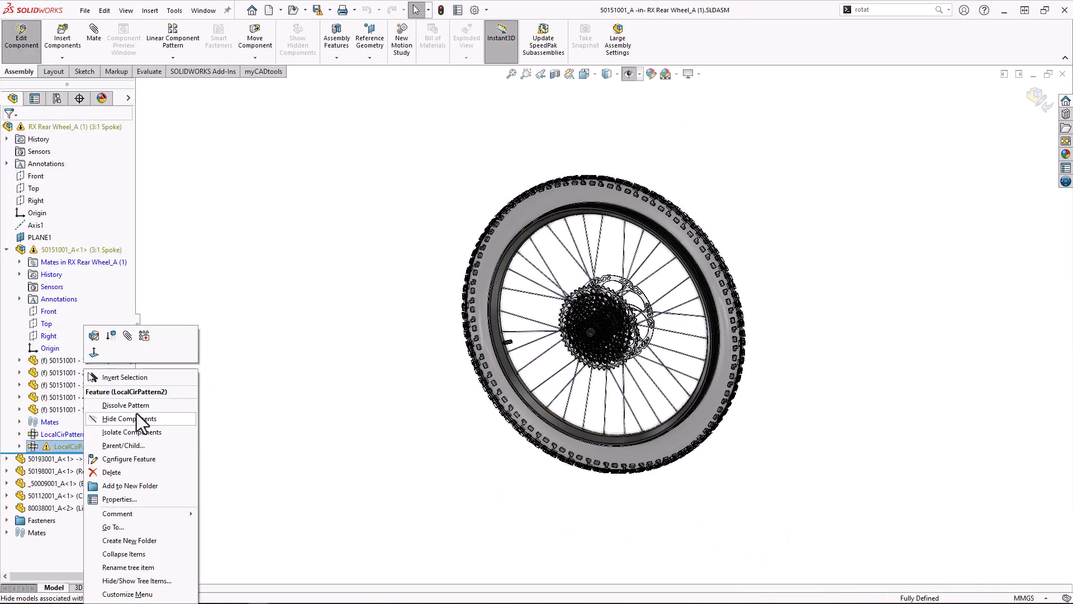
{"action": "left_click", "coordinate": [147, 337]}
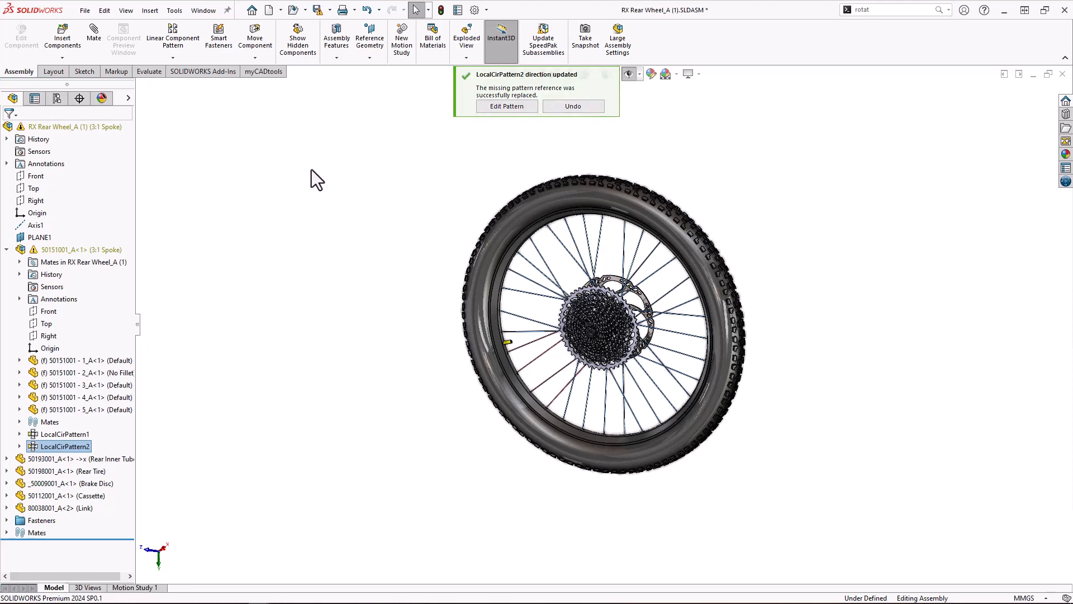
{"action": "left_click", "coordinate": [222, 247]}
{"action": "key", "text": "ctrl+b"}
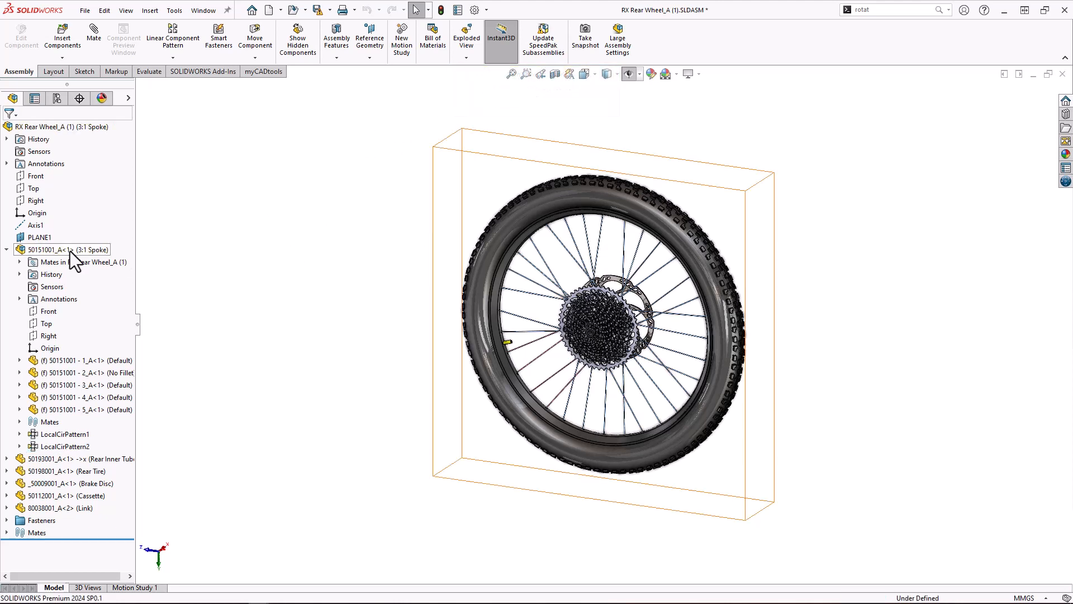